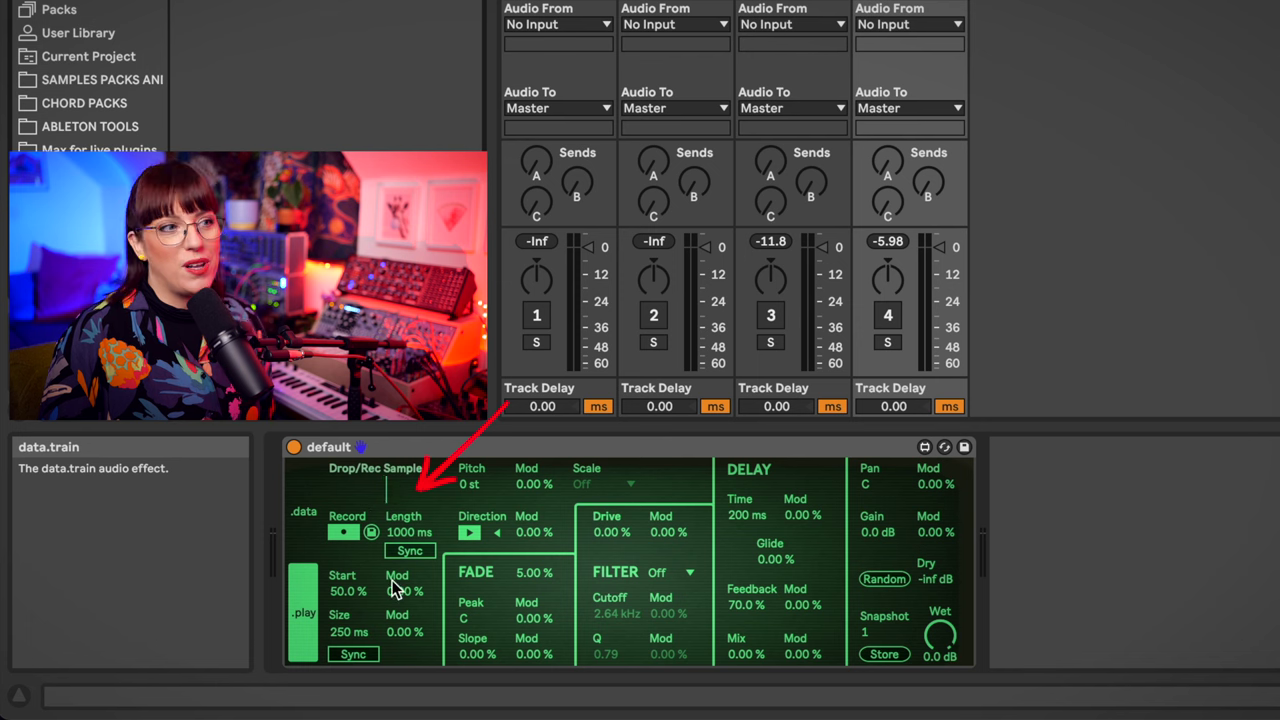
# Turn on track 4 so data.train records a sample, then nudge the loop start and size
pyautogui.click(888, 315)
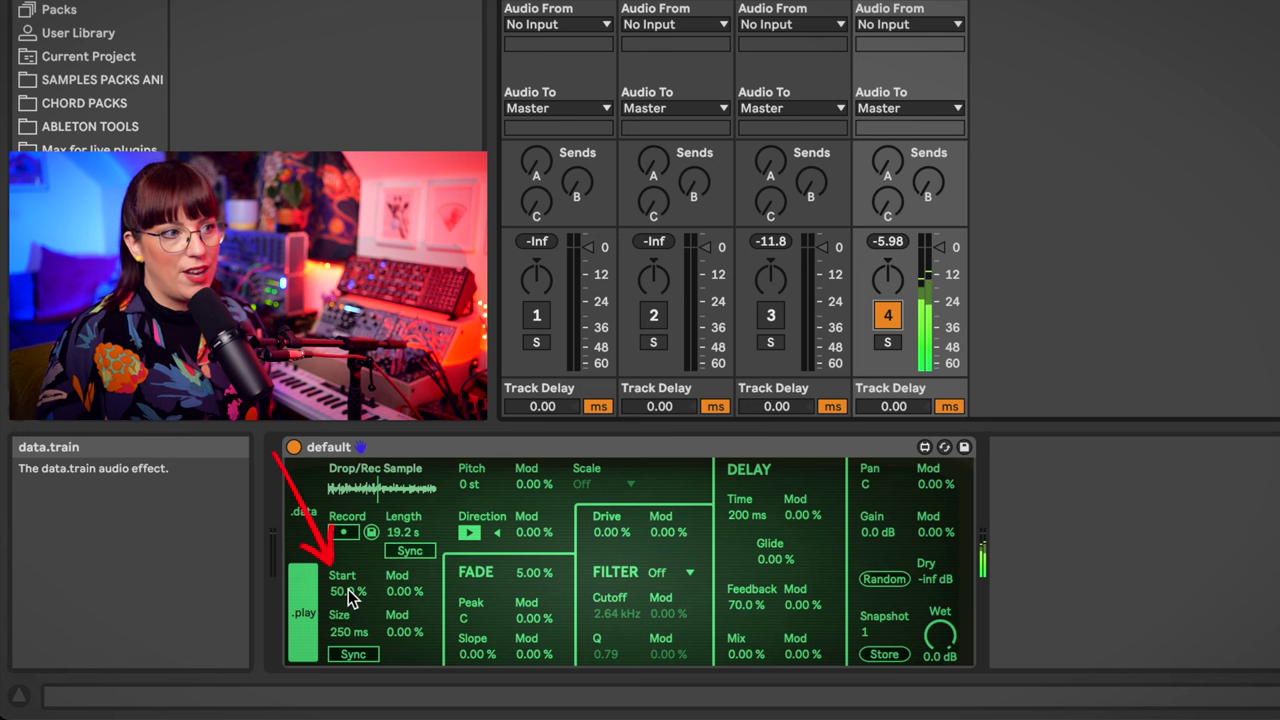
pyautogui.moveTo(350, 597)
pyautogui.mouseDown()
pyautogui.moveTo(352, 626)
pyautogui.moveTo(367, 522)
pyautogui.moveTo(342, 591)
pyautogui.mouseUp()
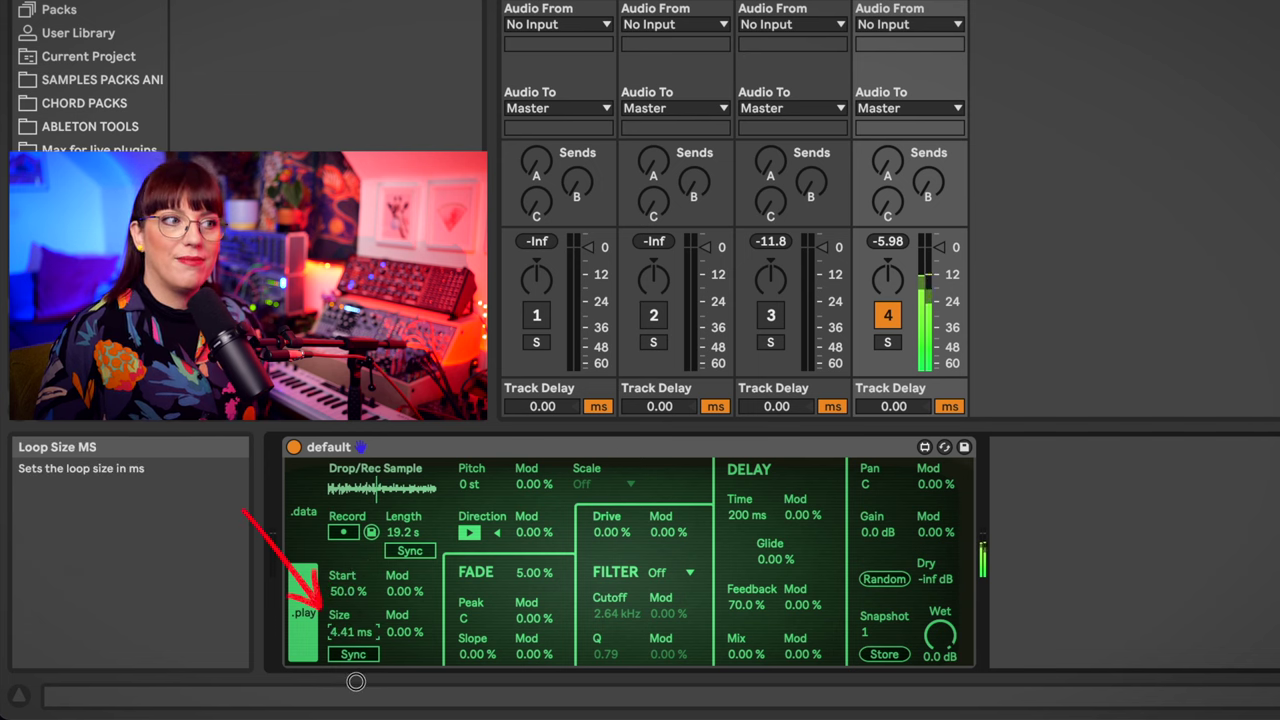
pyautogui.moveTo(356, 681); pyautogui.dragTo(356, 681)
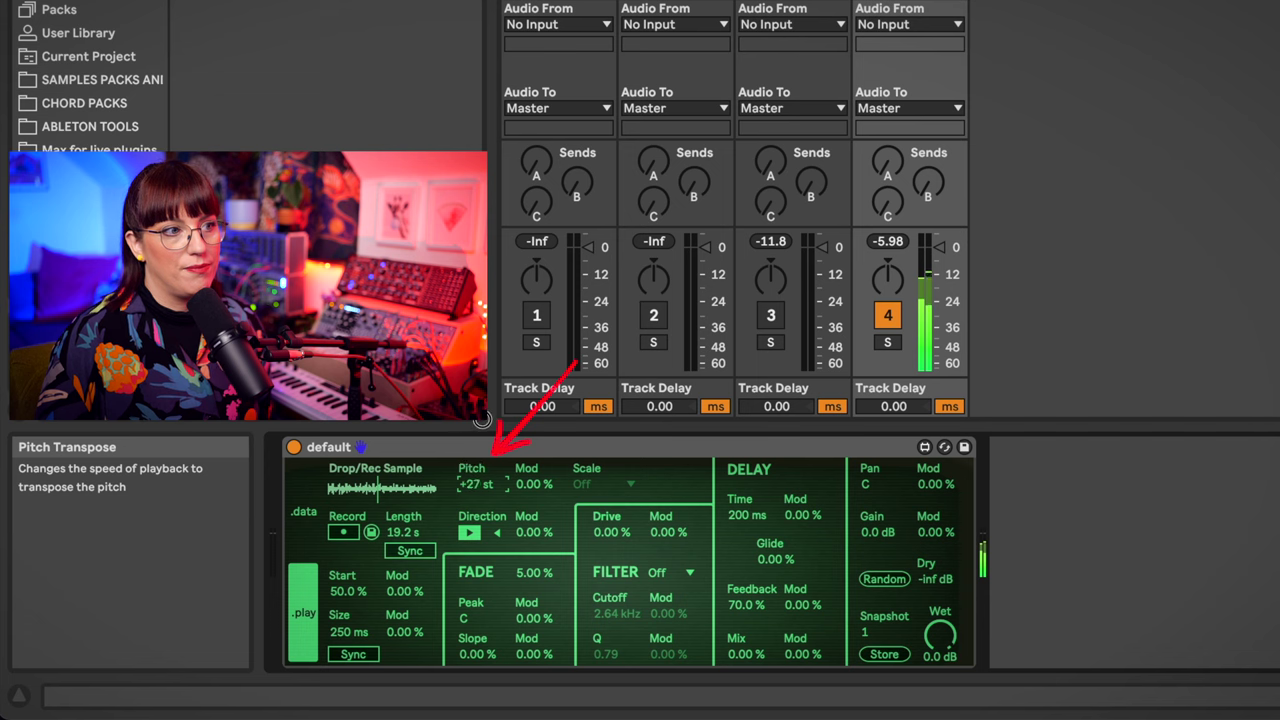
# Try pitch at +19 st and reversed playback, then return to 0 st and forward
pyautogui.moveTo(483, 421); pyautogui.dragTo(485, 441)
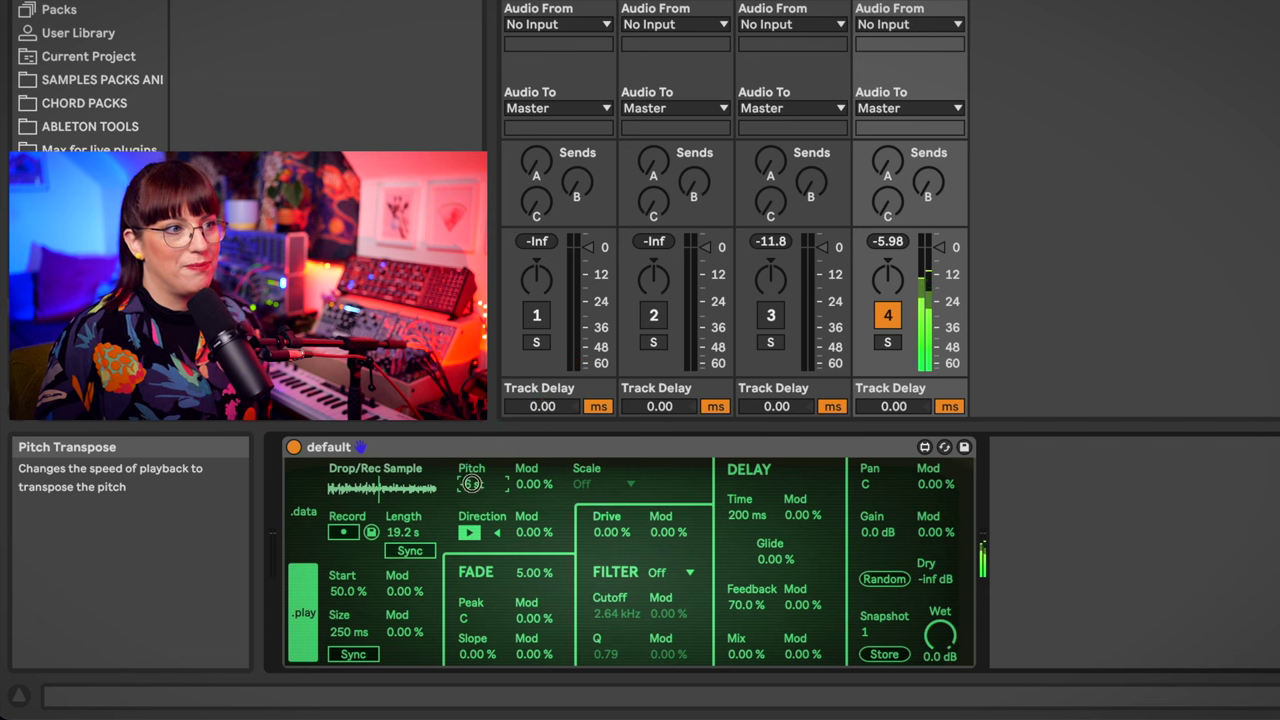
pyautogui.moveTo(471, 483); pyautogui.dragTo(472, 536)
pyautogui.click(497, 533)
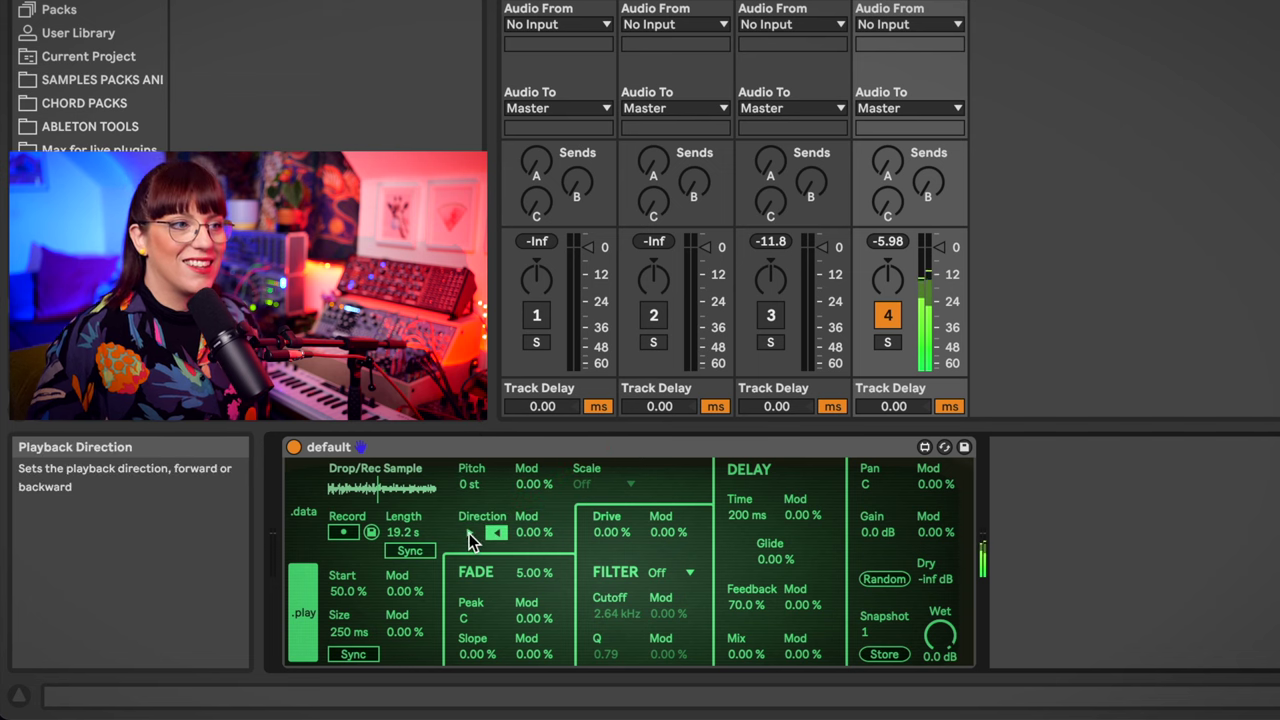
pyautogui.click(469, 532)
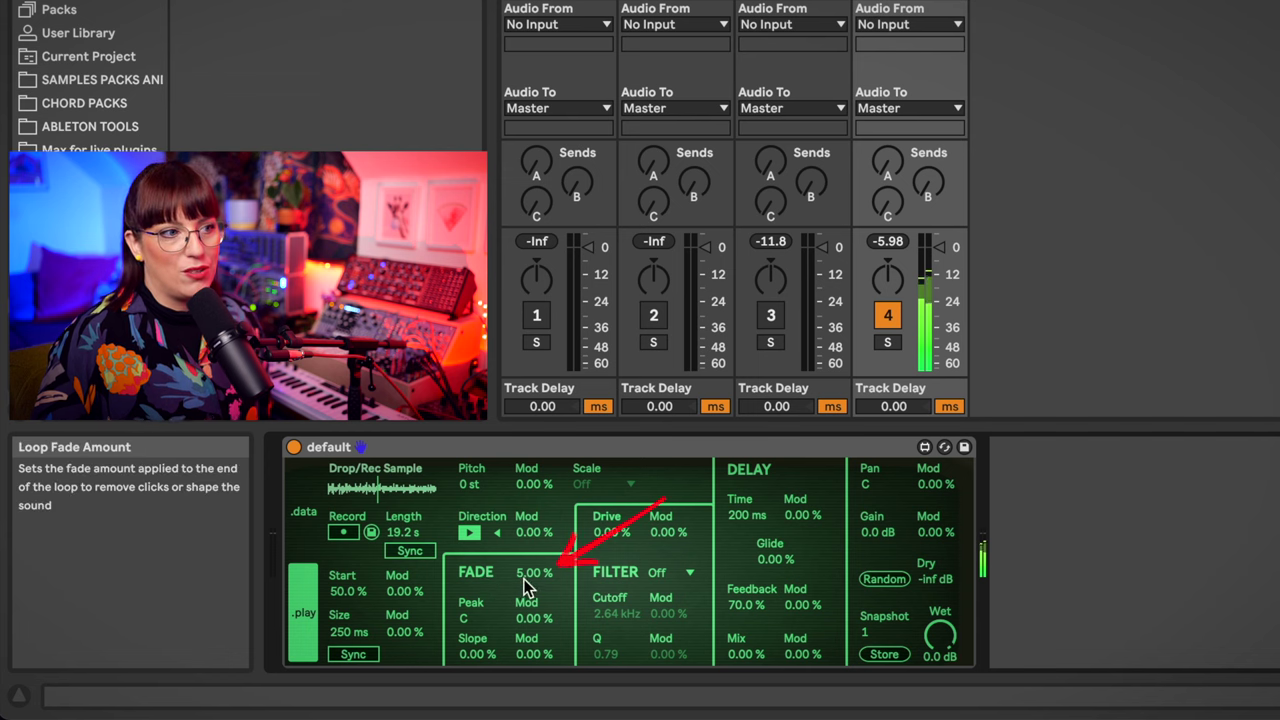
# Raise the loop fade to 100% and return it to 5%, then turn overdrive down to zero
pyautogui.moveTo(526, 459); pyautogui.dragTo(521, 405)
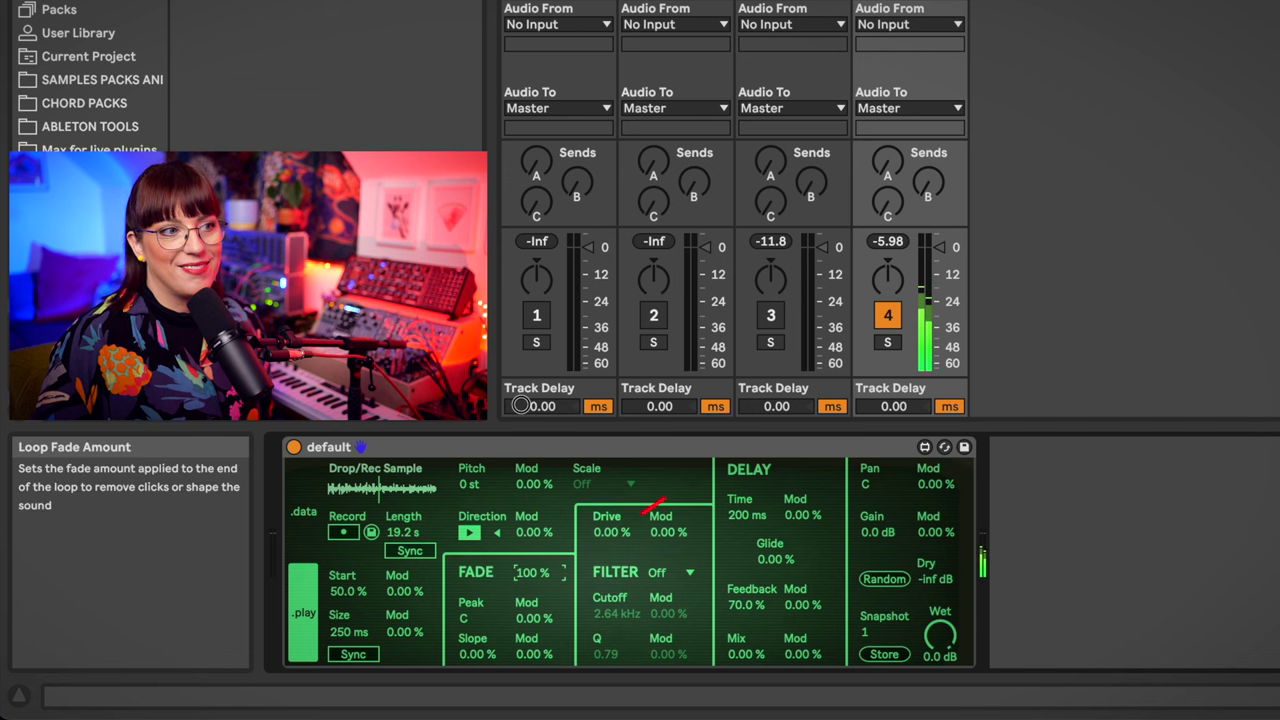
pyautogui.moveTo(532, 574); pyautogui.dragTo(730, 585)
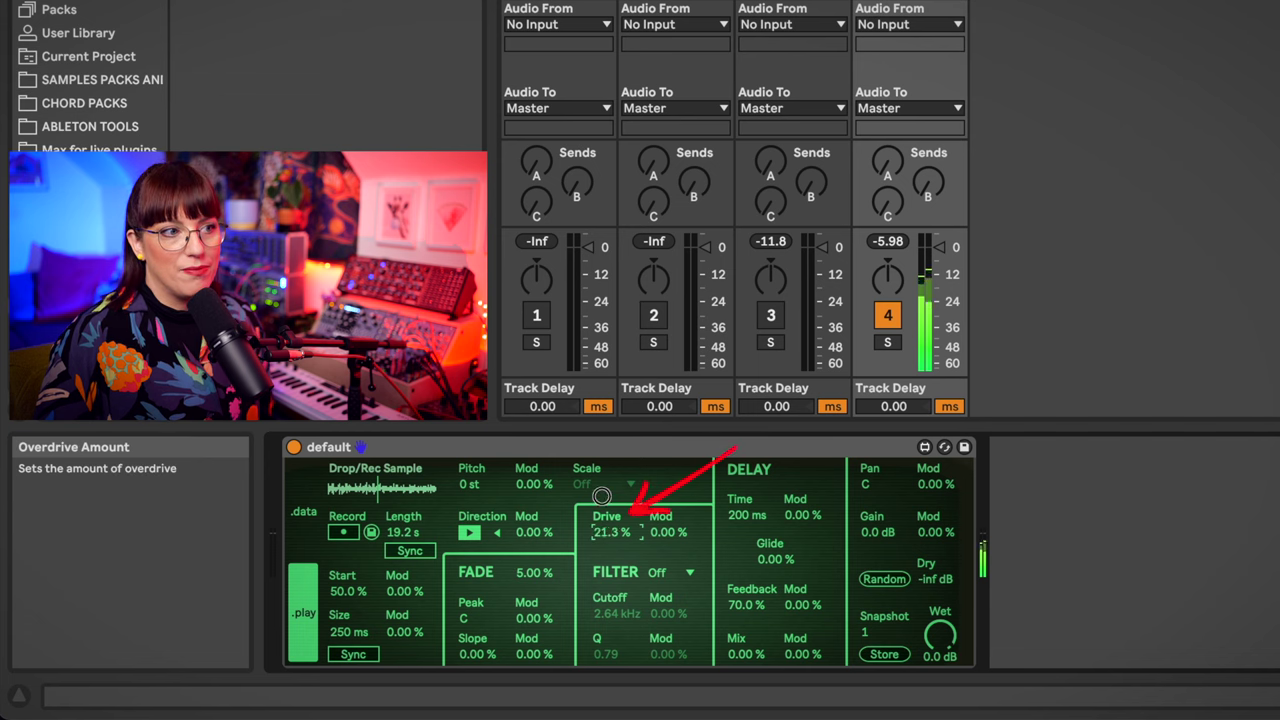
pyautogui.moveTo(602, 470); pyautogui.dragTo(608, 488)
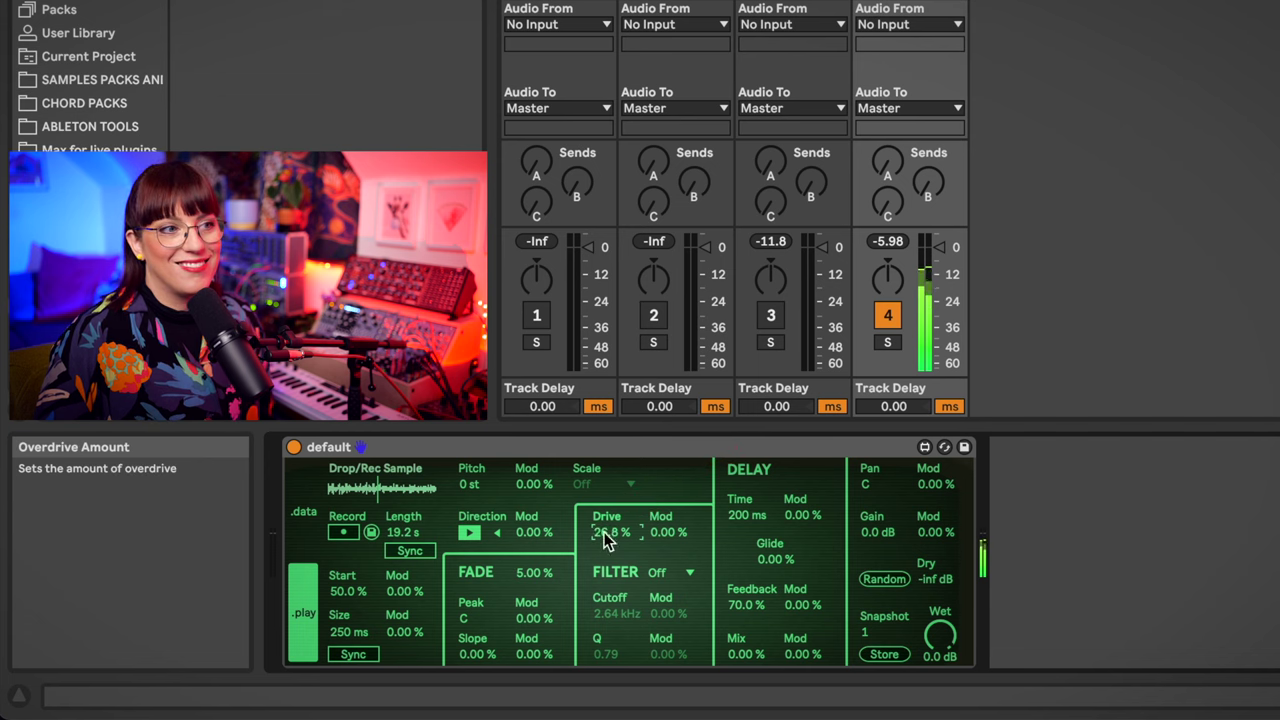
pyautogui.moveTo(604, 540); pyautogui.dragTo(666, 603)
# Try the LP filter with 487 Hz cutoff and 0.79 Q, turn it off, then adjust delay time and glide
pyautogui.click(667, 580)
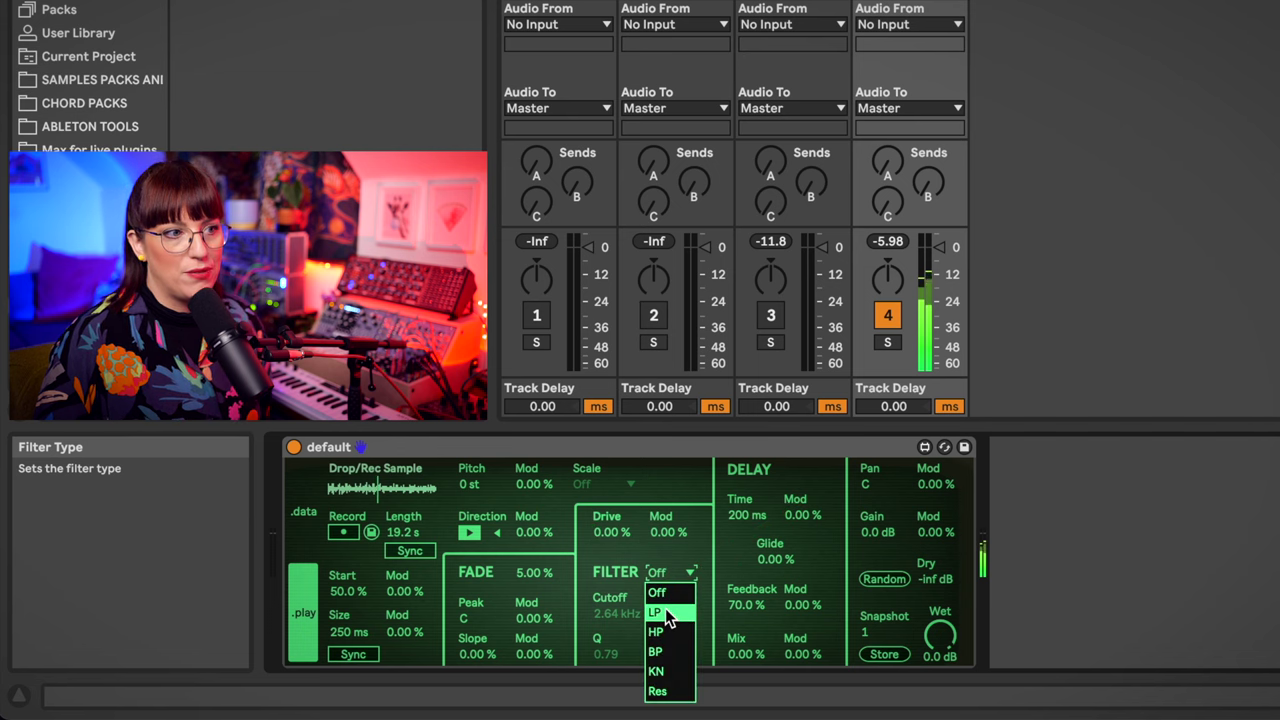
pyautogui.click(668, 615)
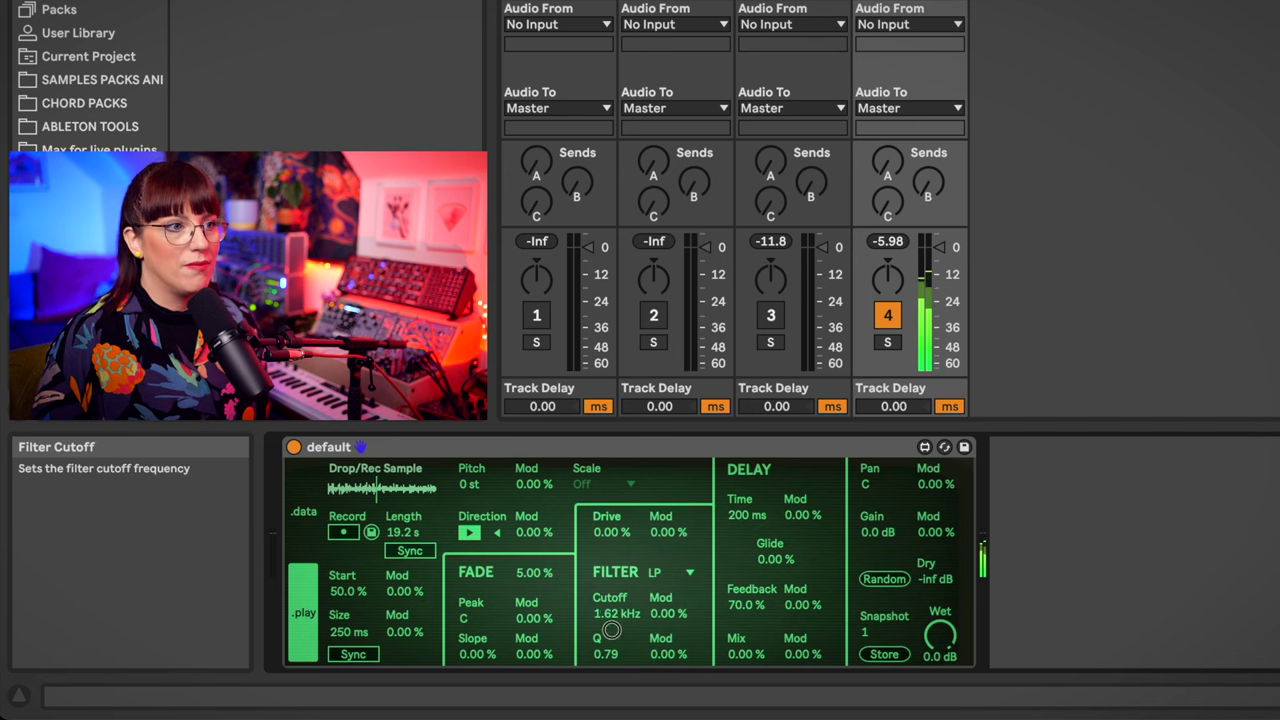
pyautogui.moveTo(611, 630)
pyautogui.mouseDown()
pyautogui.moveTo(614, 655)
pyautogui.moveTo(616, 637)
pyautogui.mouseUp()
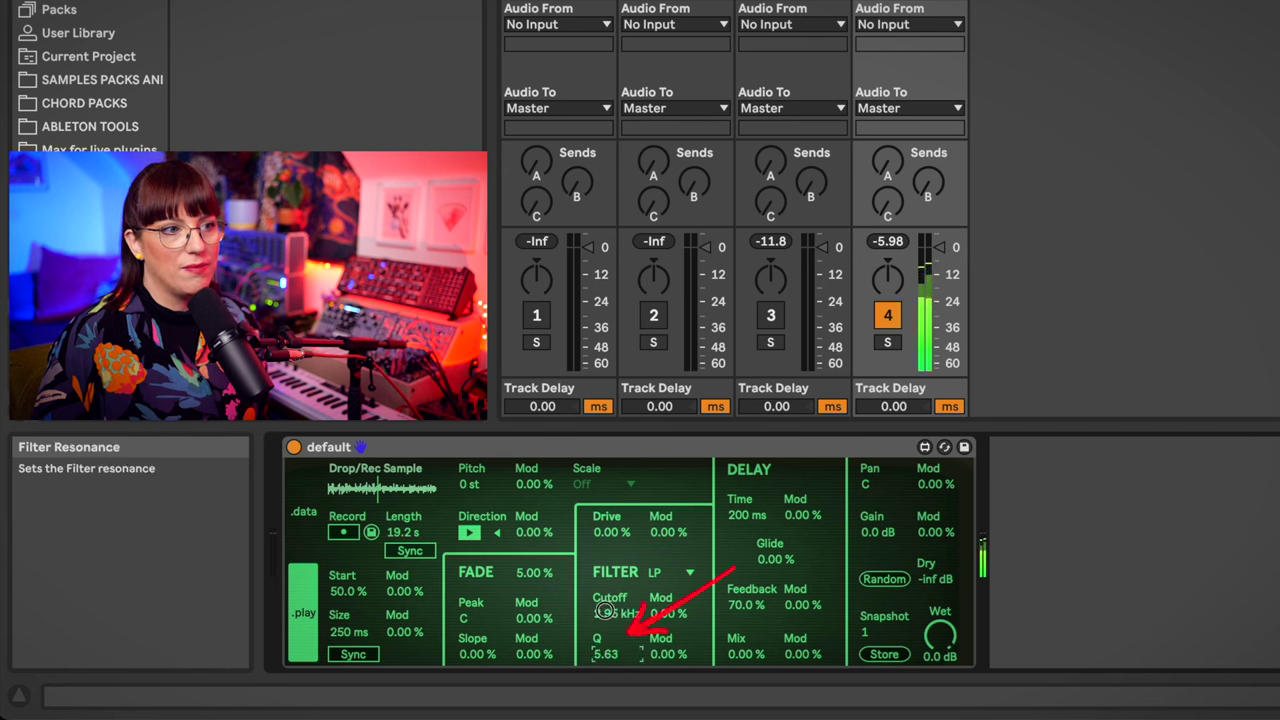
pyautogui.moveTo(611, 667); pyautogui.dragTo(612, 690)
pyautogui.moveTo(611, 612); pyautogui.dragTo(611, 620)
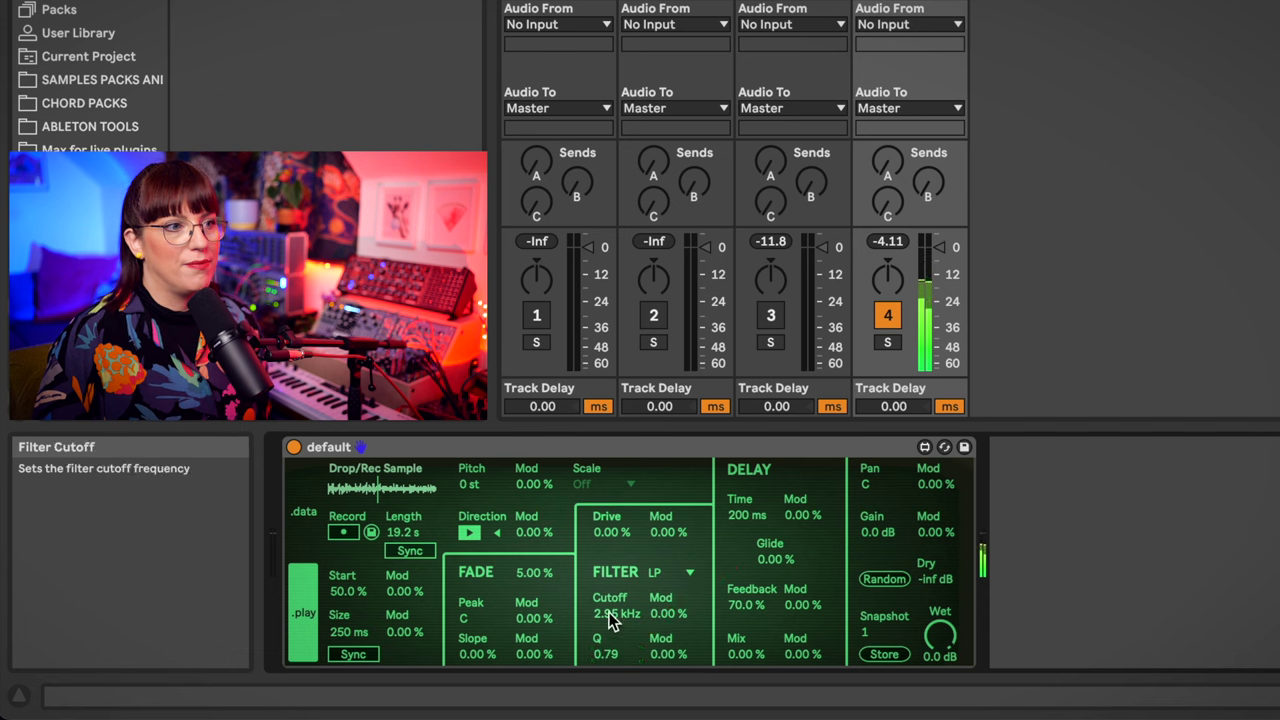
pyautogui.click(664, 574)
pyautogui.click(664, 594)
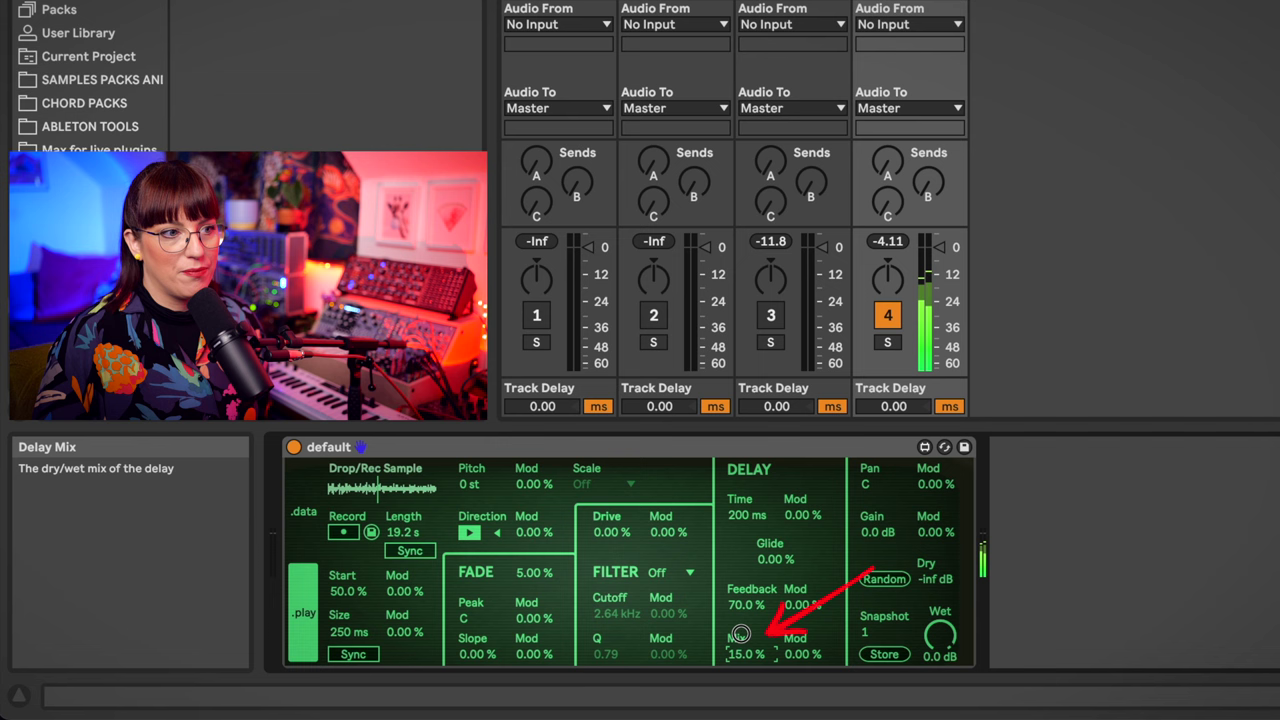
pyautogui.moveTo(748, 515); pyautogui.dragTo(742, 545)
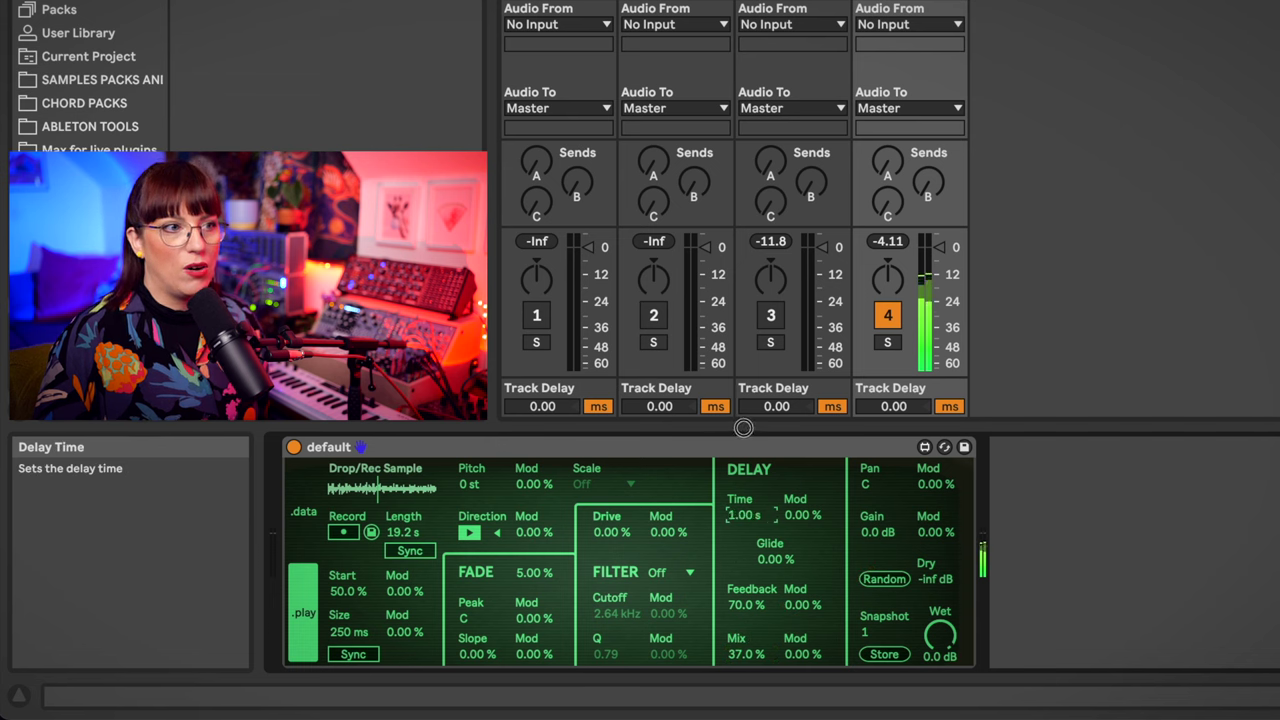
pyautogui.moveTo(771, 563)
pyautogui.mouseDown()
pyautogui.moveTo(775, 511)
pyautogui.moveTo(776, 585)
pyautogui.mouseUp()
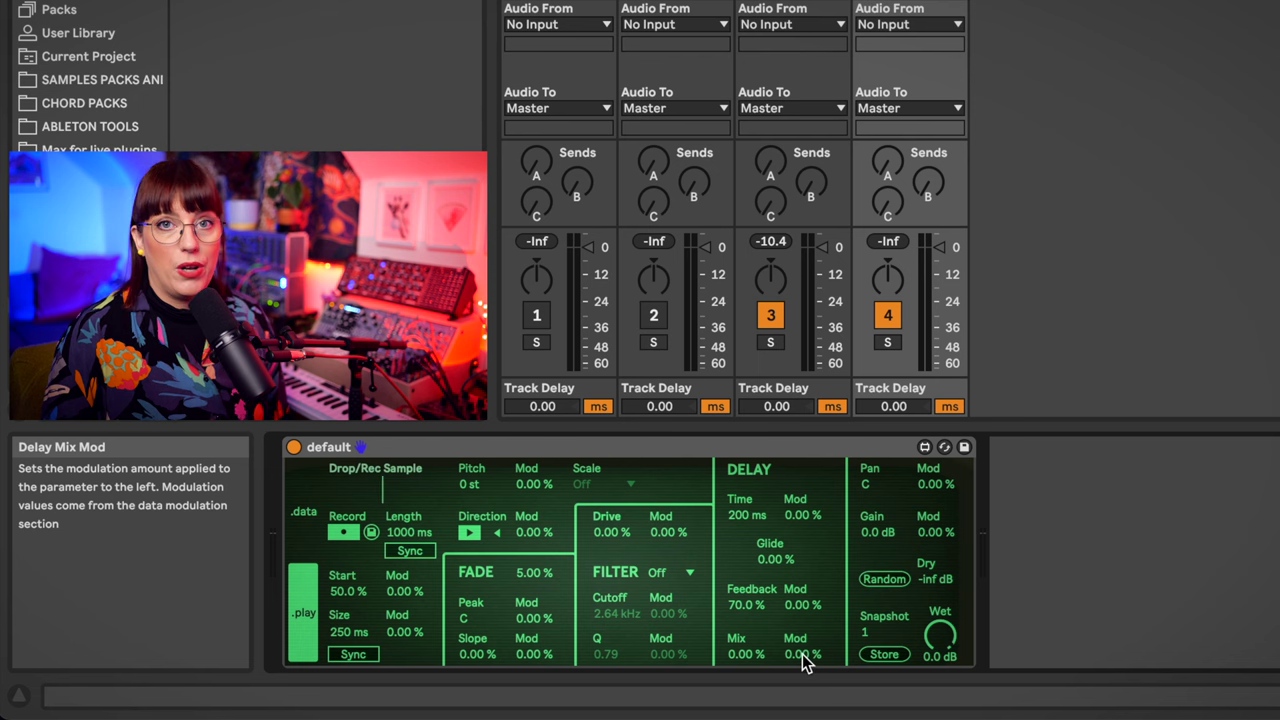
# On the .data page, redraw the pos, size and ptch seeds and paint new grid operations
pyautogui.click(303, 520)
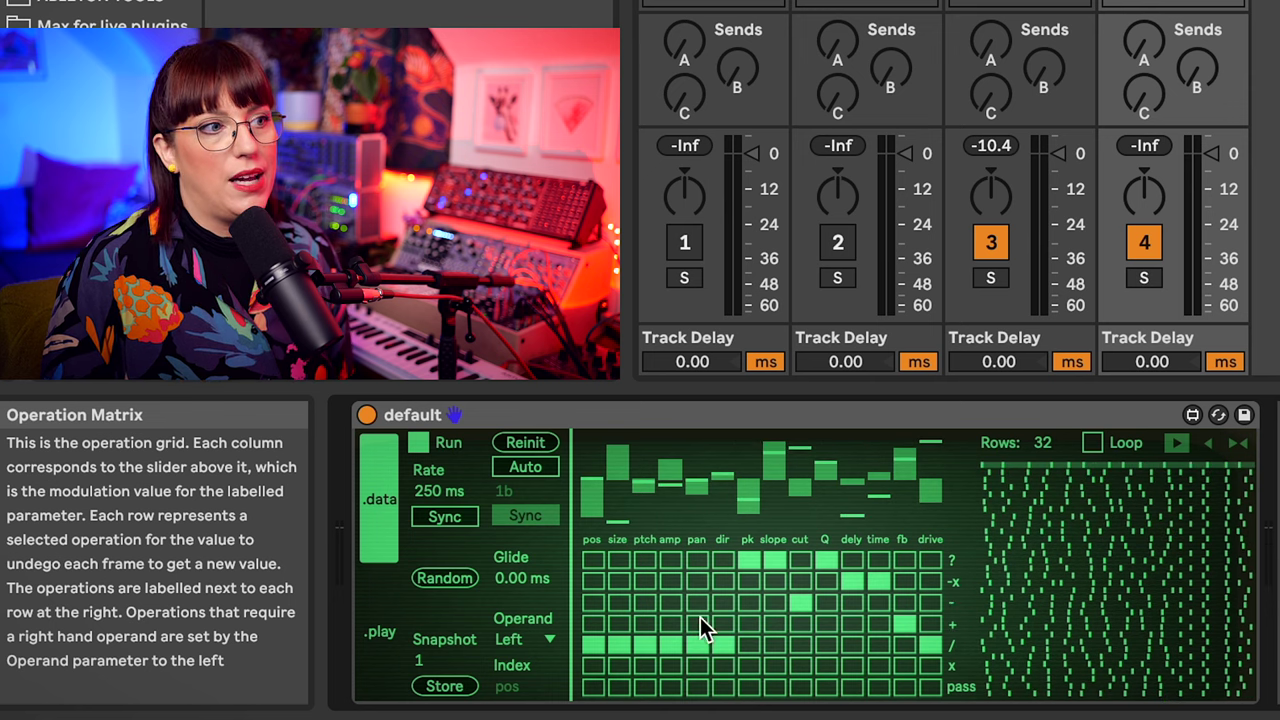
pyautogui.moveTo(598, 501)
pyautogui.mouseDown()
pyautogui.moveTo(609, 460)
pyautogui.moveTo(678, 508)
pyautogui.moveTo(704, 463)
pyautogui.moveTo(802, 489)
pyautogui.moveTo(880, 469)
pyautogui.moveTo(895, 489)
pyautogui.moveTo(923, 484)
pyautogui.moveTo(853, 444)
pyautogui.moveTo(775, 487)
pyautogui.moveTo(635, 464)
pyautogui.moveTo(592, 483)
pyautogui.mouseUp()
pyautogui.moveTo(615, 558)
pyautogui.mouseDown()
pyautogui.moveTo(660, 605)
pyautogui.moveTo(745, 623)
pyautogui.moveTo(841, 613)
pyautogui.mouseUp()
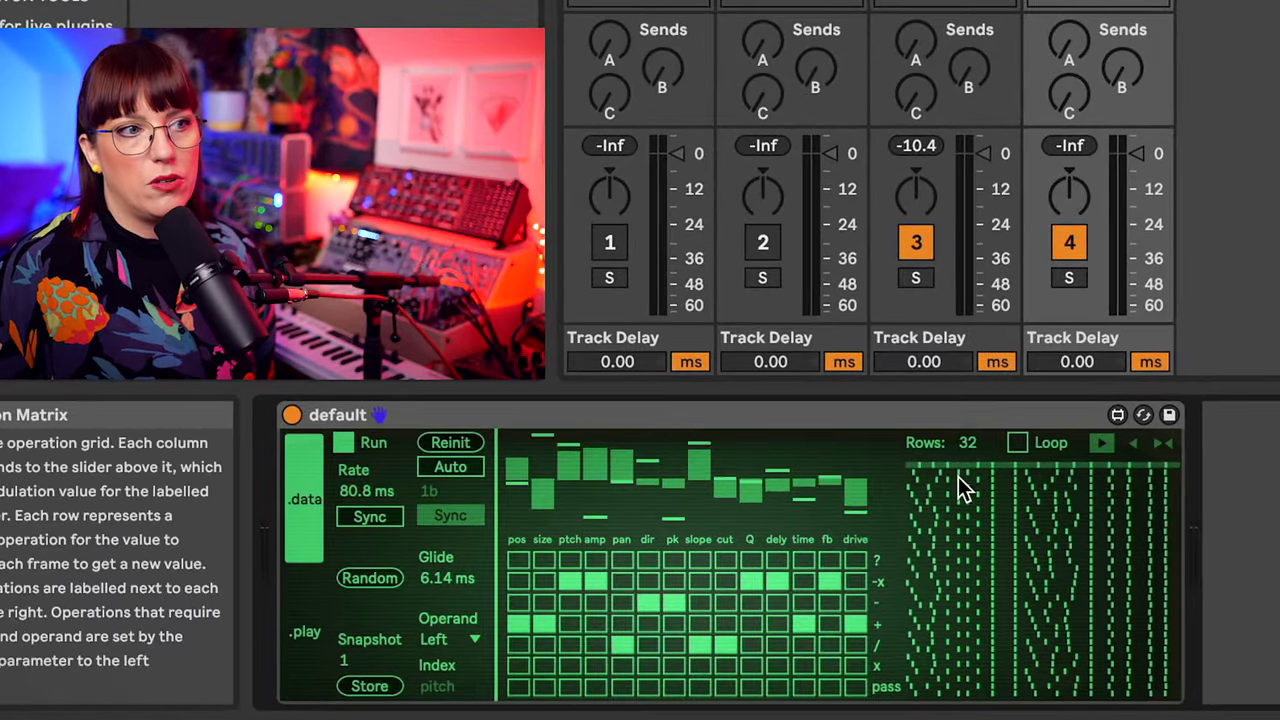
# Set modulation history to 4 rows, looped and played in reverse
pyautogui.click(971, 447)
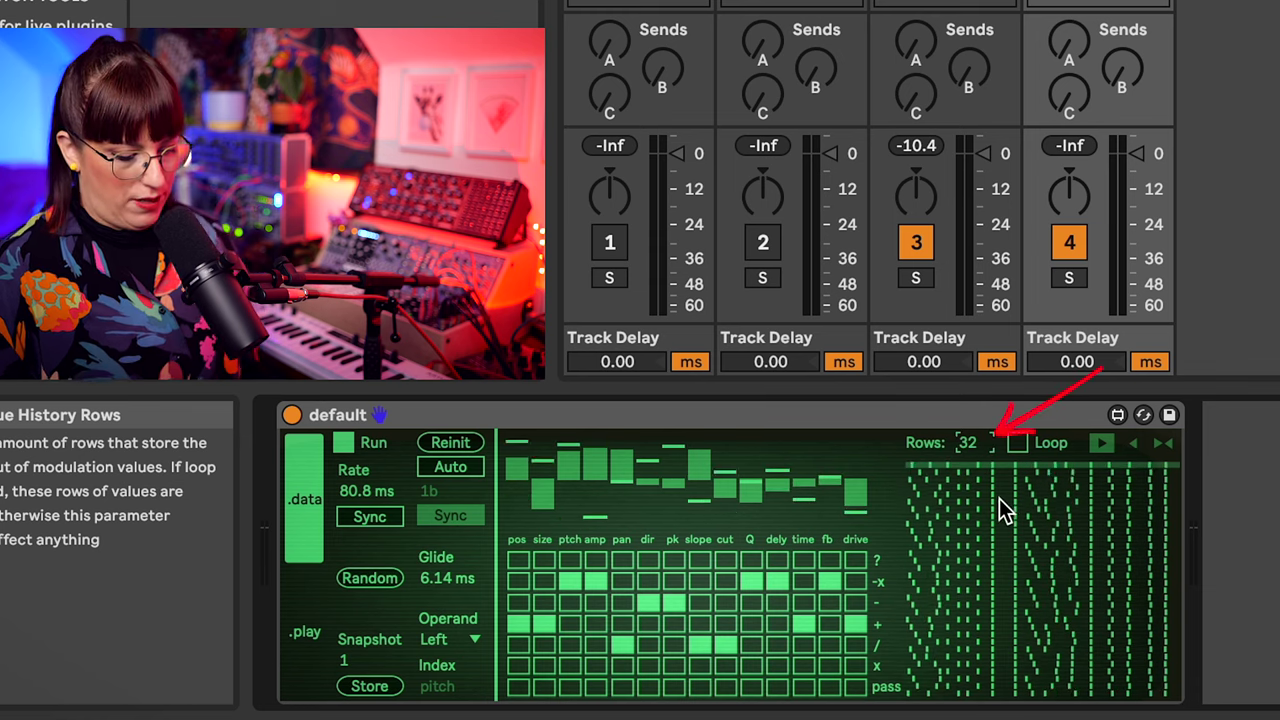
pyautogui.write('4')
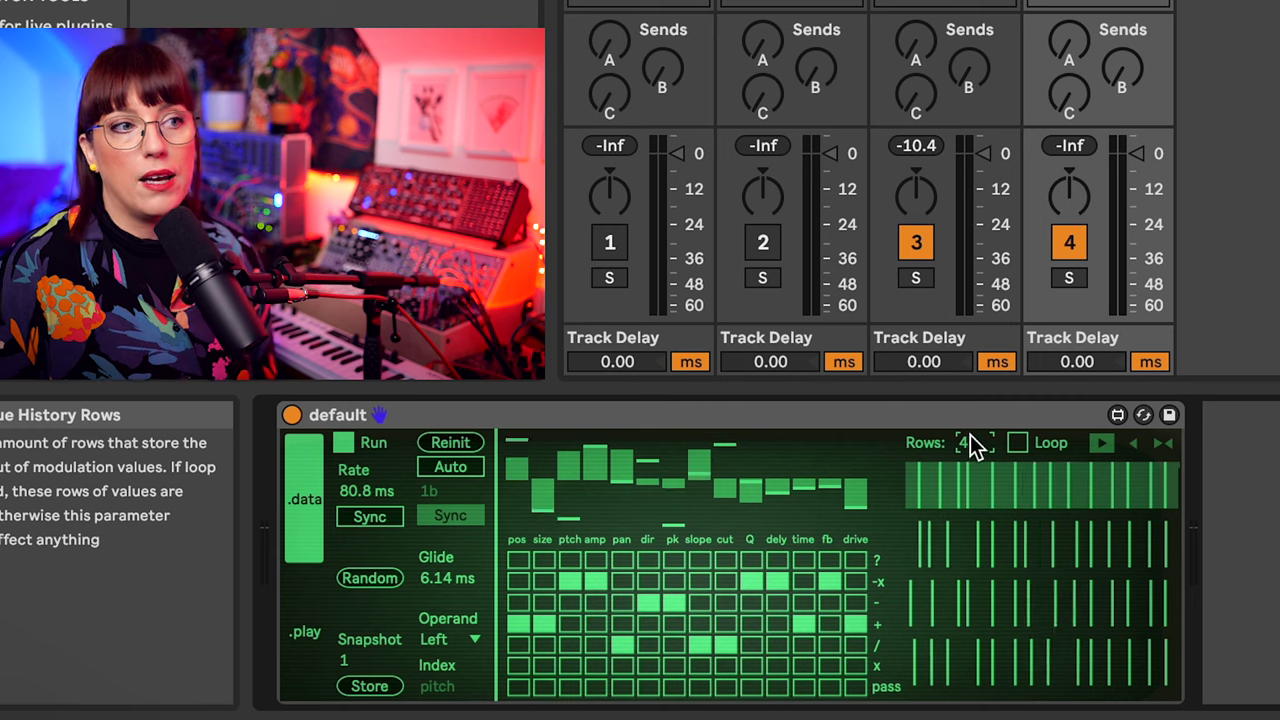
pyautogui.click(1020, 444)
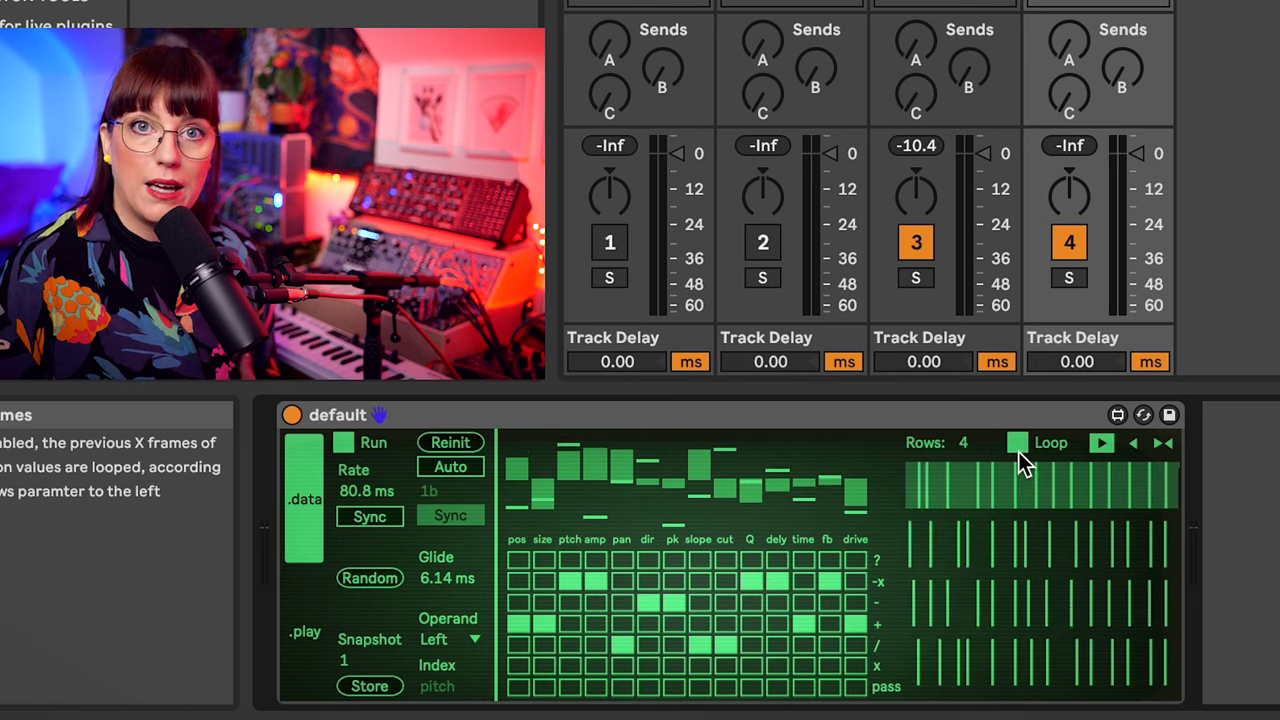
pyautogui.click(1131, 444)
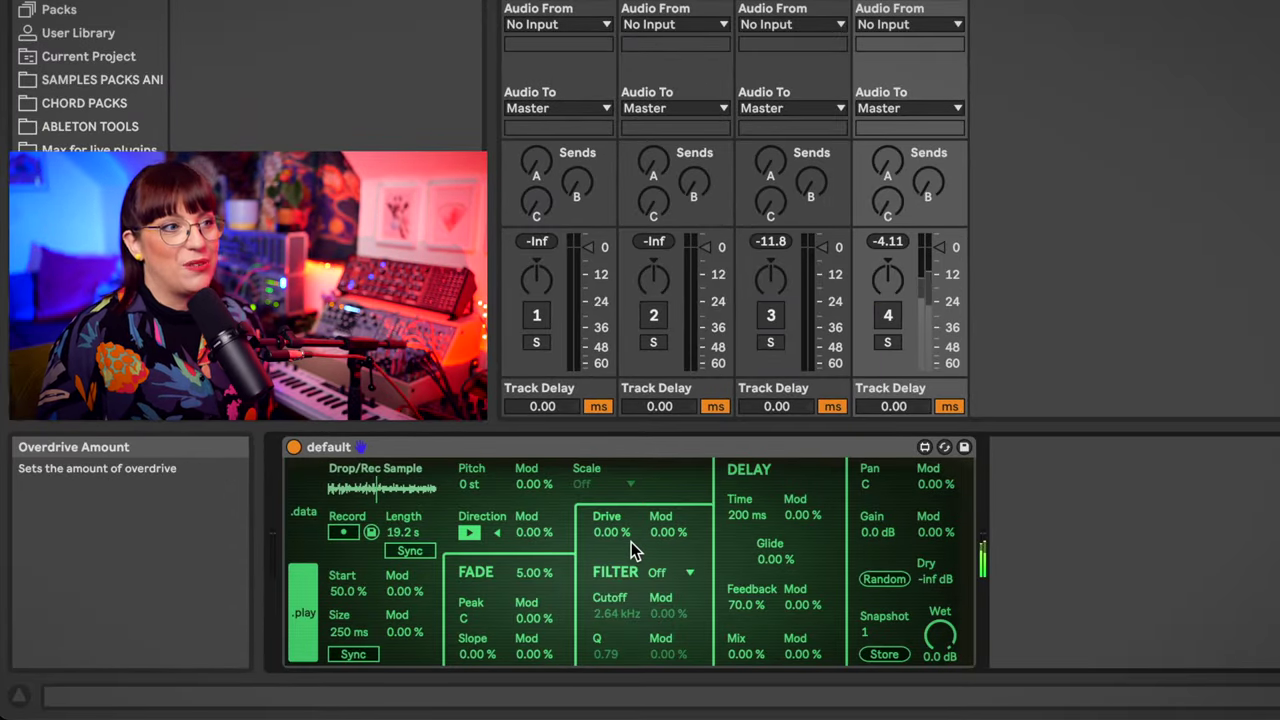
# Set Start Mod to 42.5%, then cycle the pos operation through ?, -, -x and ÷ before returning to +
pyautogui.moveTo(404, 591); pyautogui.dragTo(396, 566)
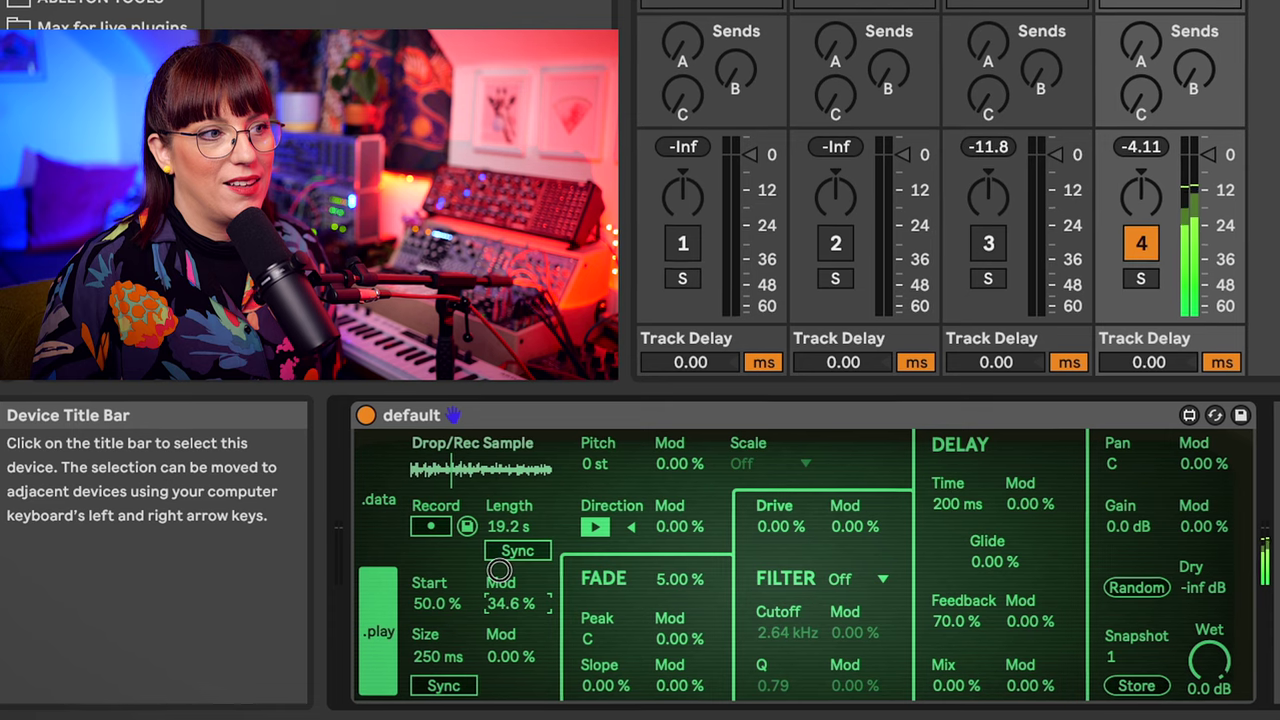
pyautogui.moveTo(499, 570)
pyautogui.mouseDown()
pyautogui.moveTo(508, 550)
pyautogui.moveTo(505, 565)
pyautogui.mouseUp()
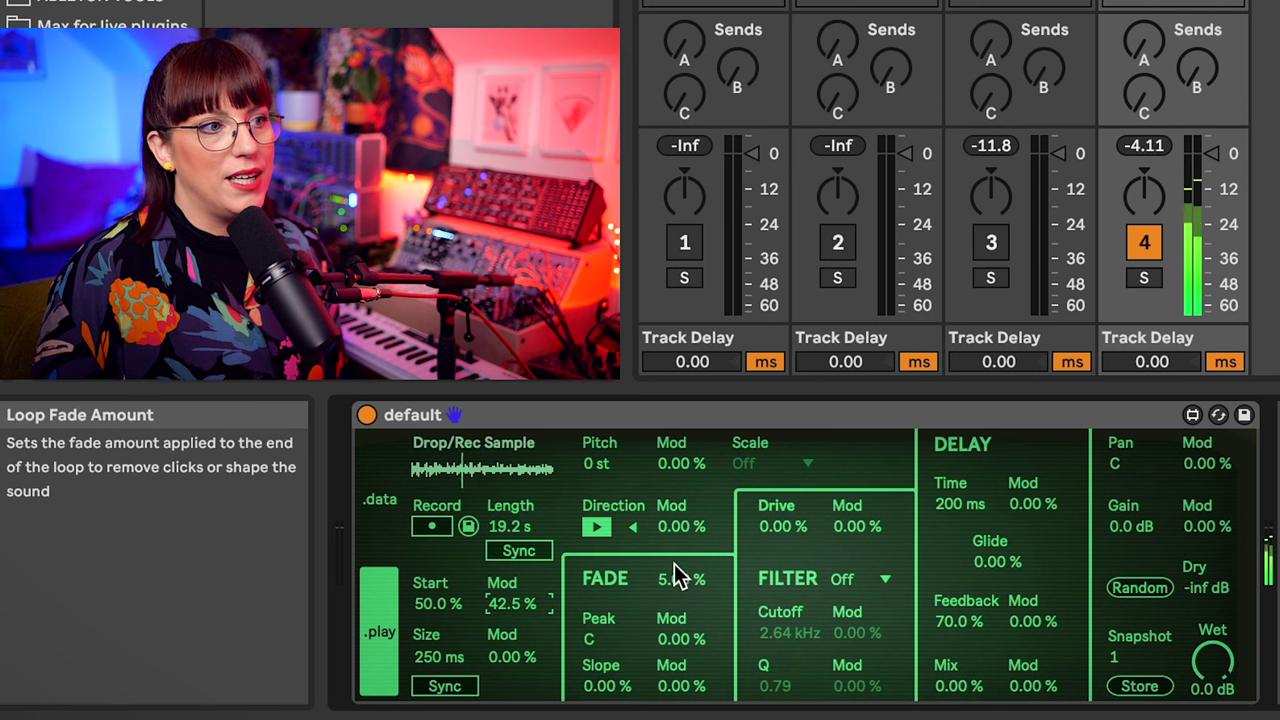
pyautogui.click(377, 500)
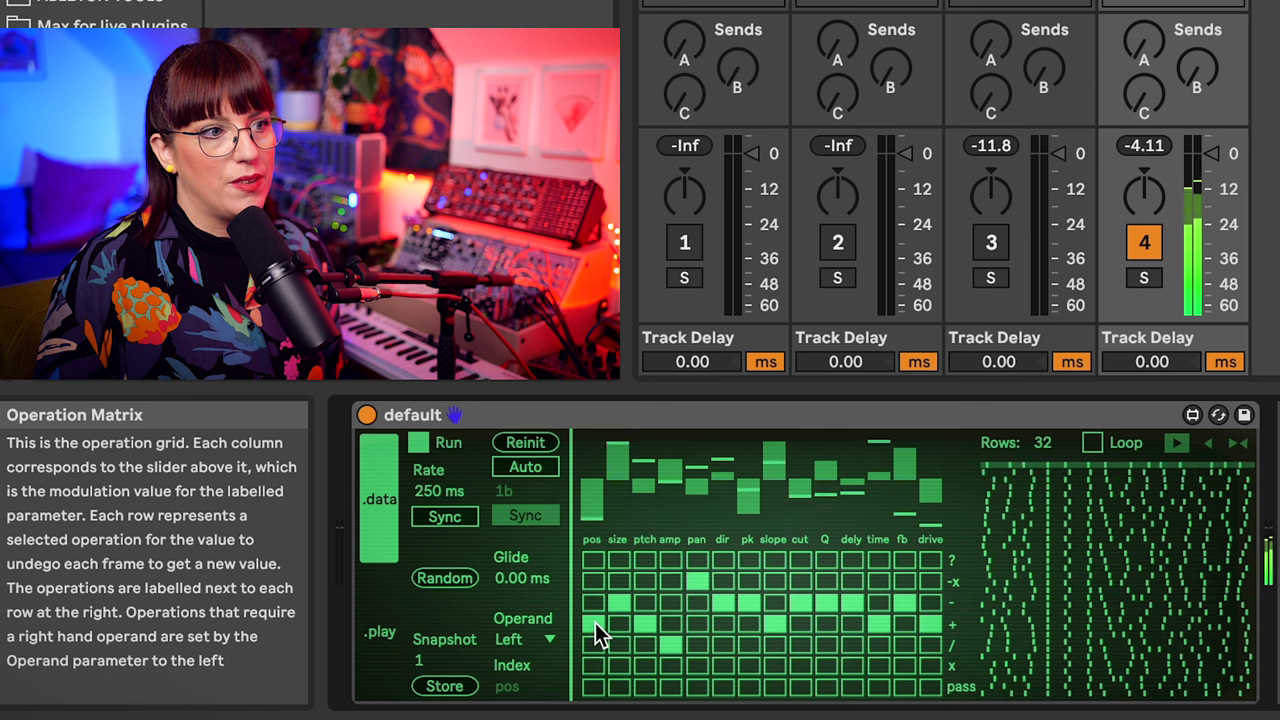
pyautogui.click(595, 558)
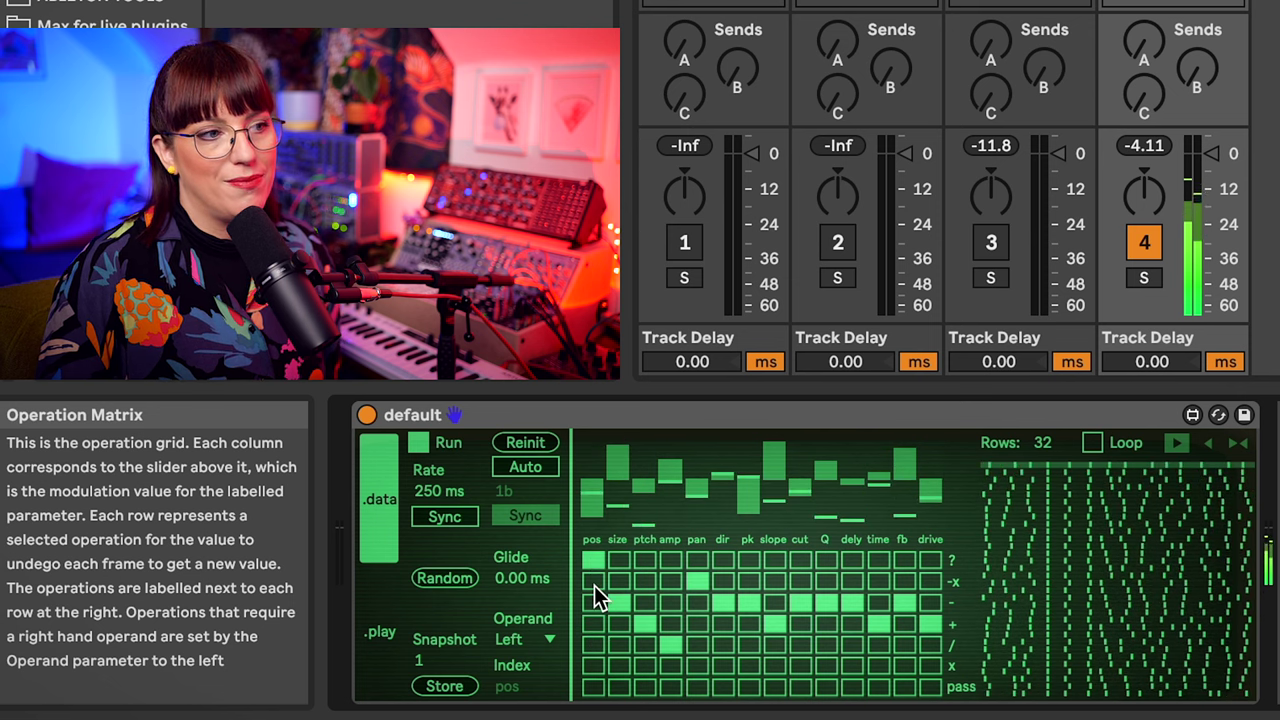
pyautogui.click(595, 622)
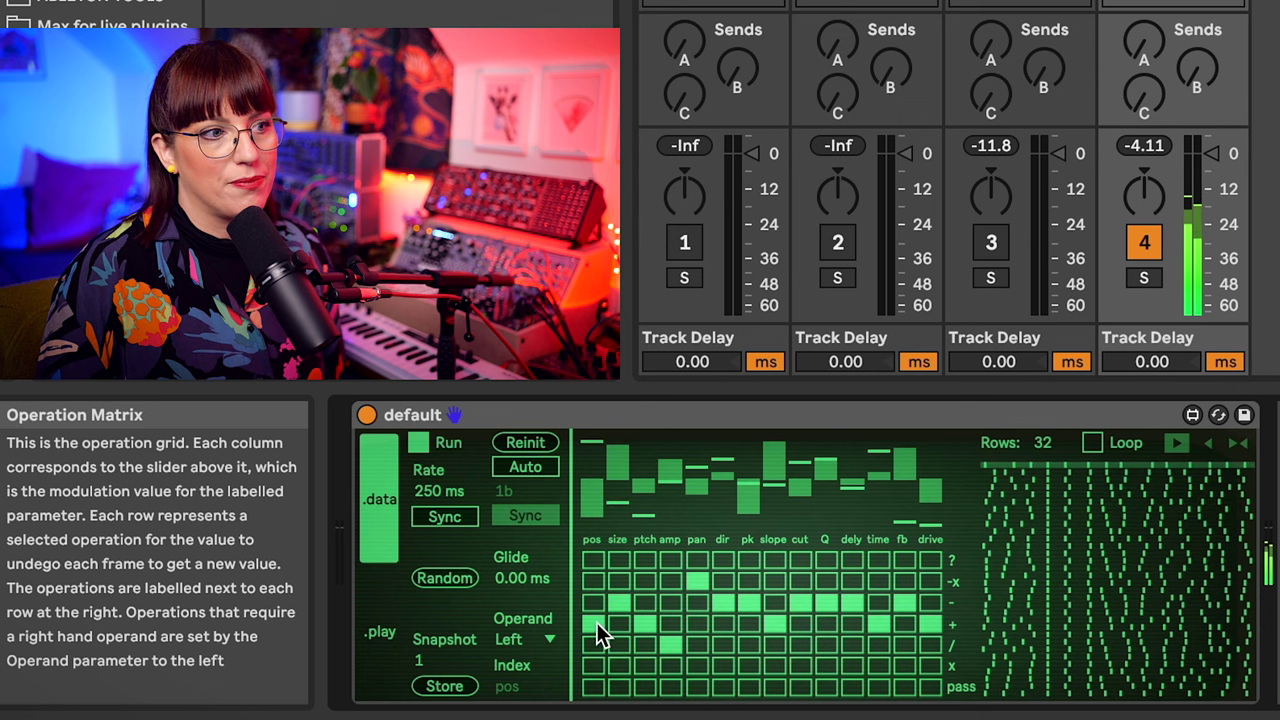
pyautogui.click(592, 602)
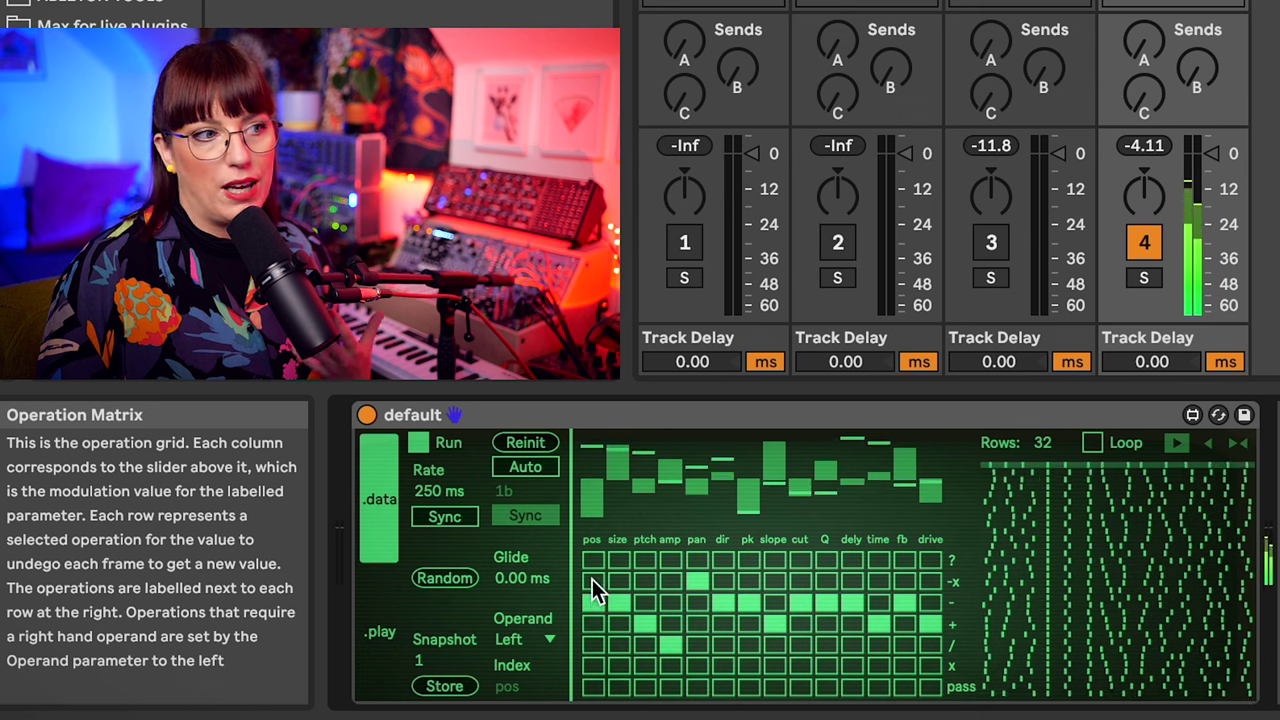
pyautogui.click(593, 580)
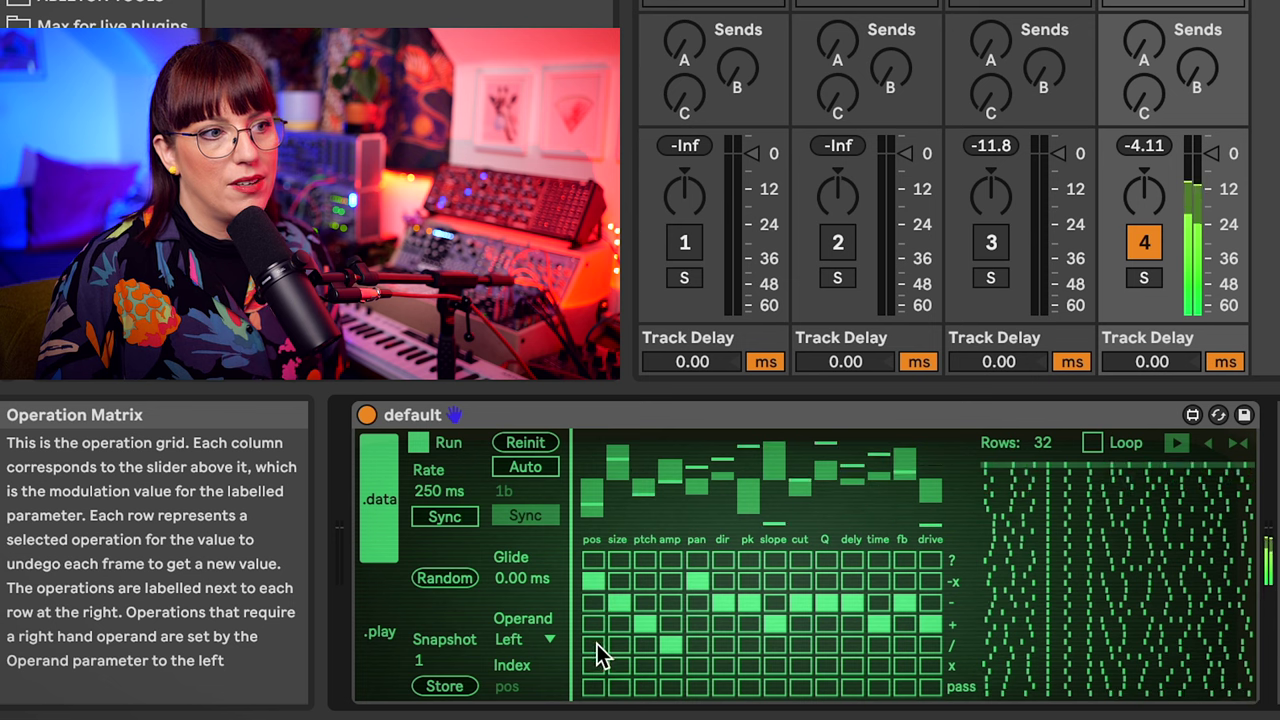
pyautogui.click(596, 645)
pyautogui.click(593, 626)
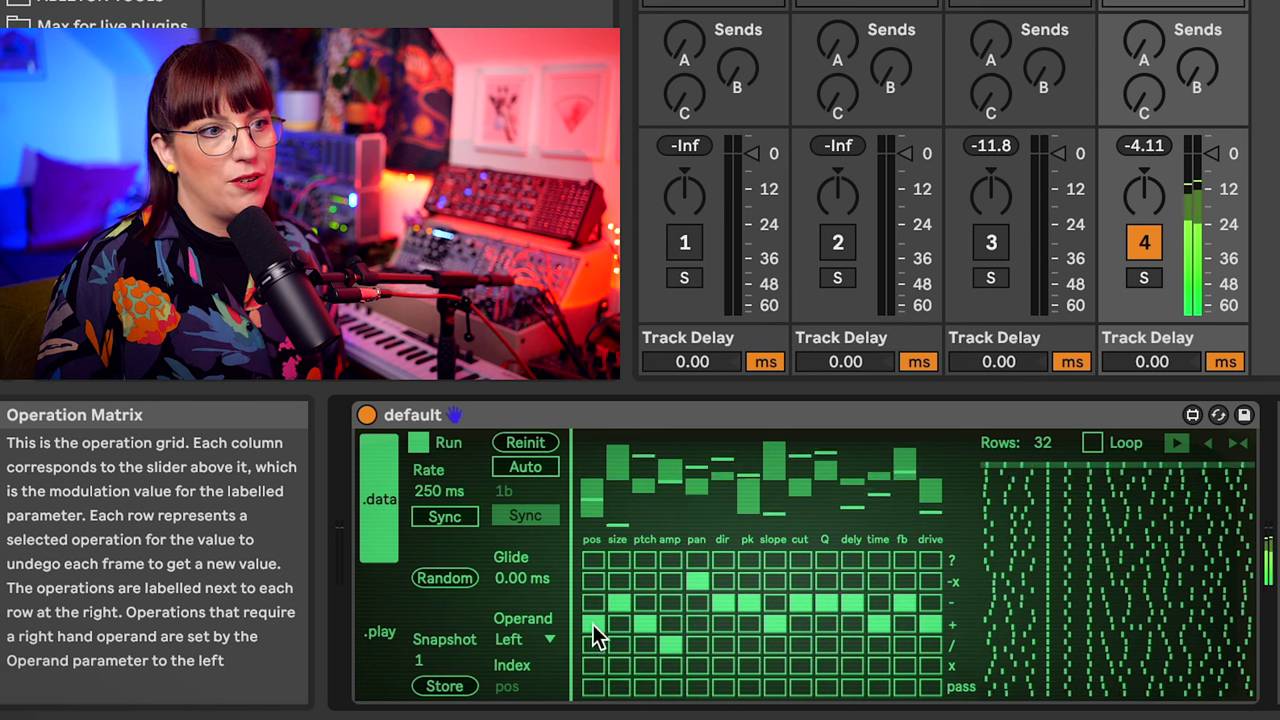
# Add loop size modulation, set pitch to +12 st, and modulate pitch 28.3% in octave steps
pyautogui.click(386, 660)
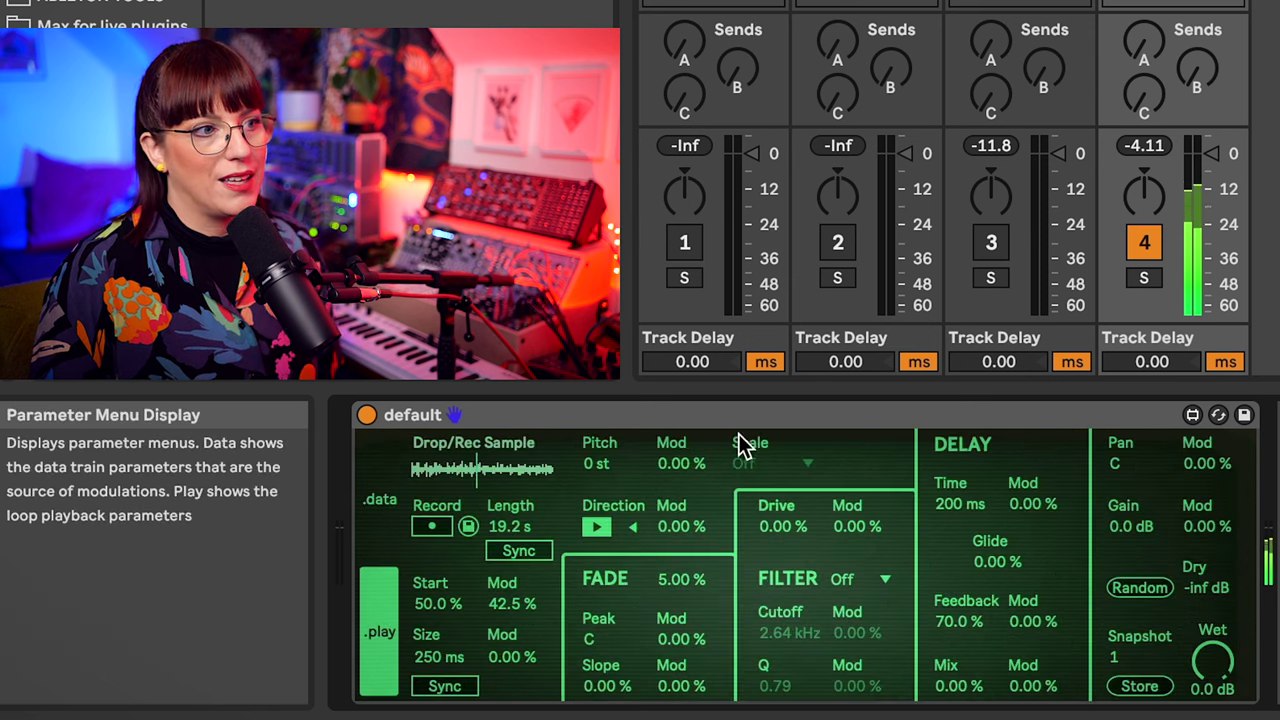
pyautogui.moveTo(512, 656); pyautogui.dragTo(512, 640)
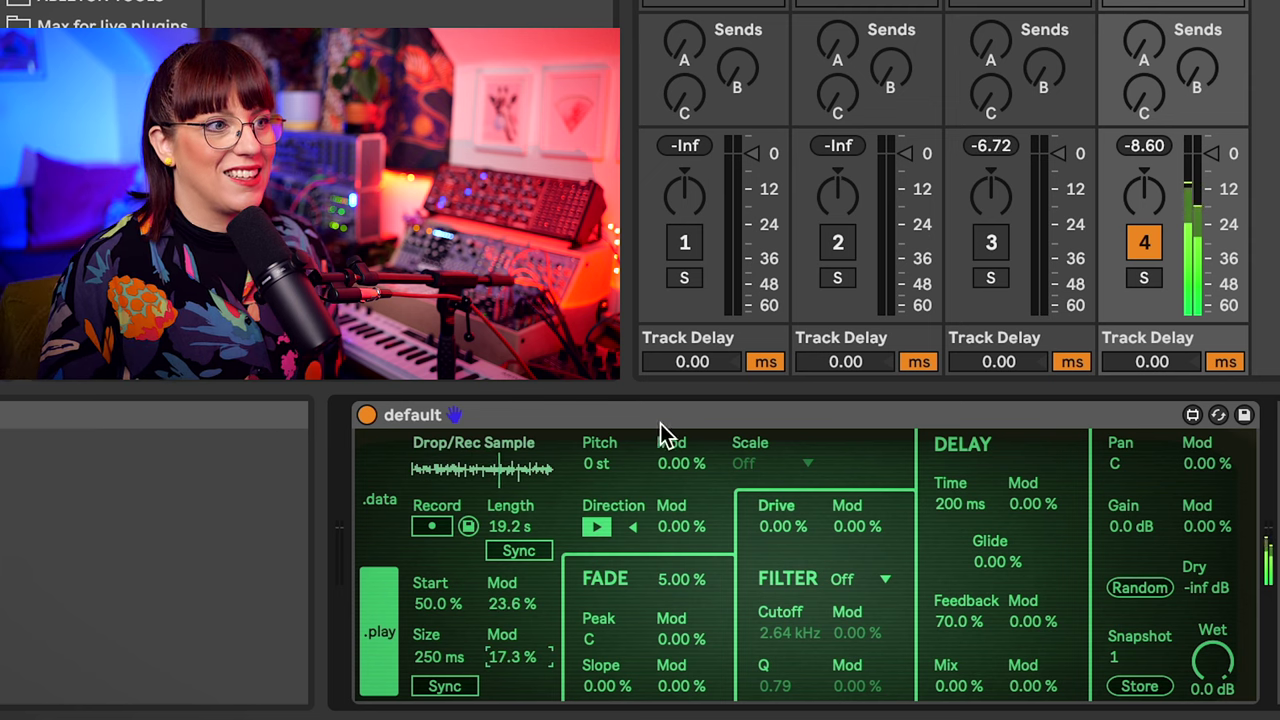
pyautogui.click(597, 464)
pyautogui.write('1')
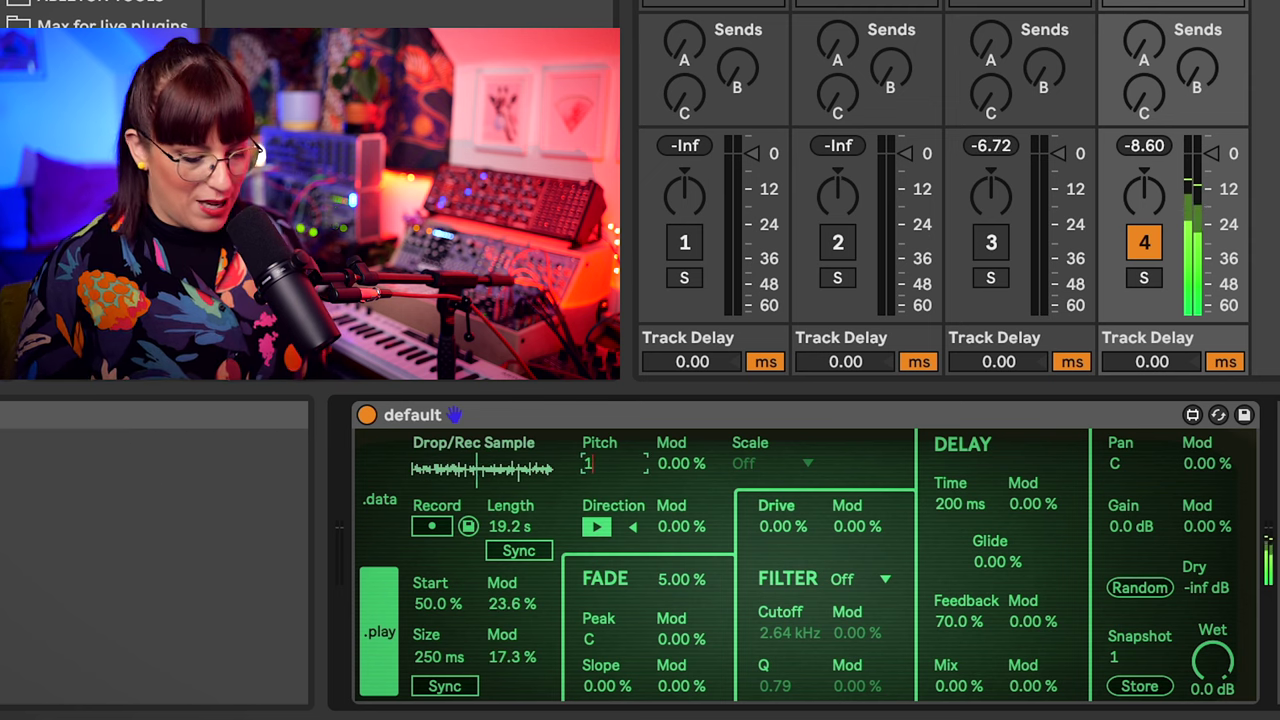
pyautogui.write('2')
pyautogui.press('Return')
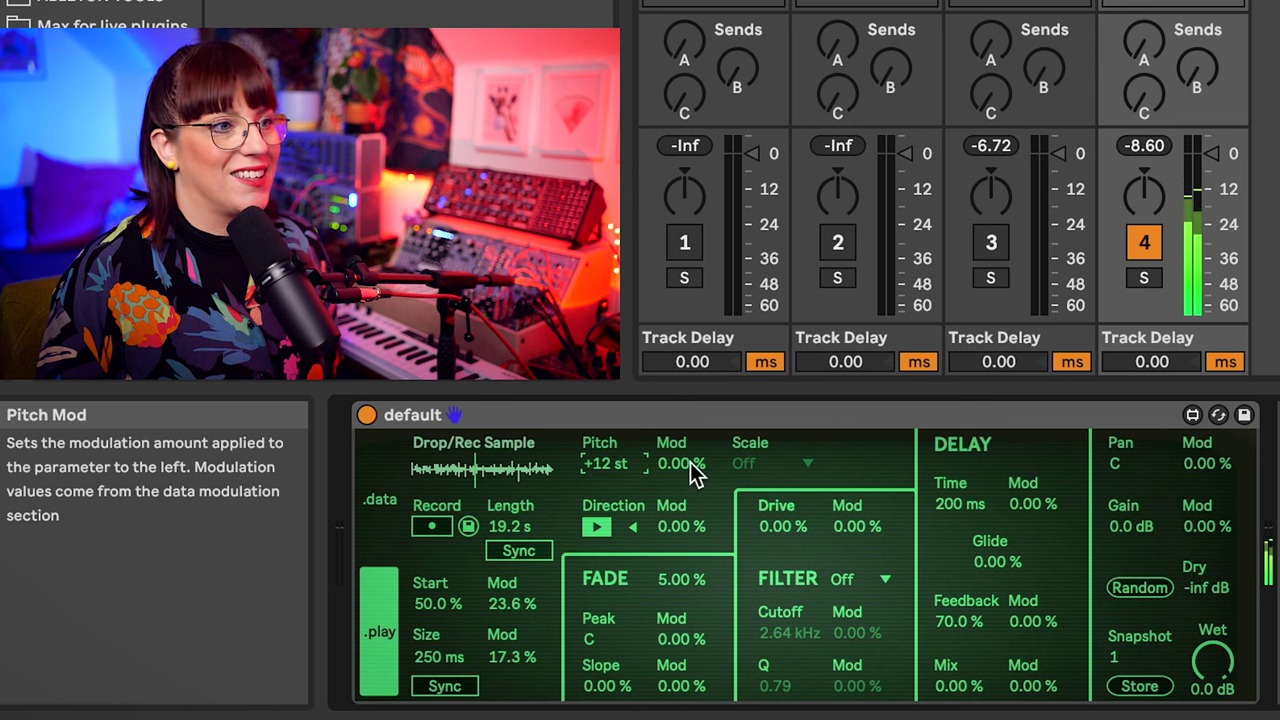
pyautogui.moveTo(690, 463); pyautogui.dragTo(687, 432)
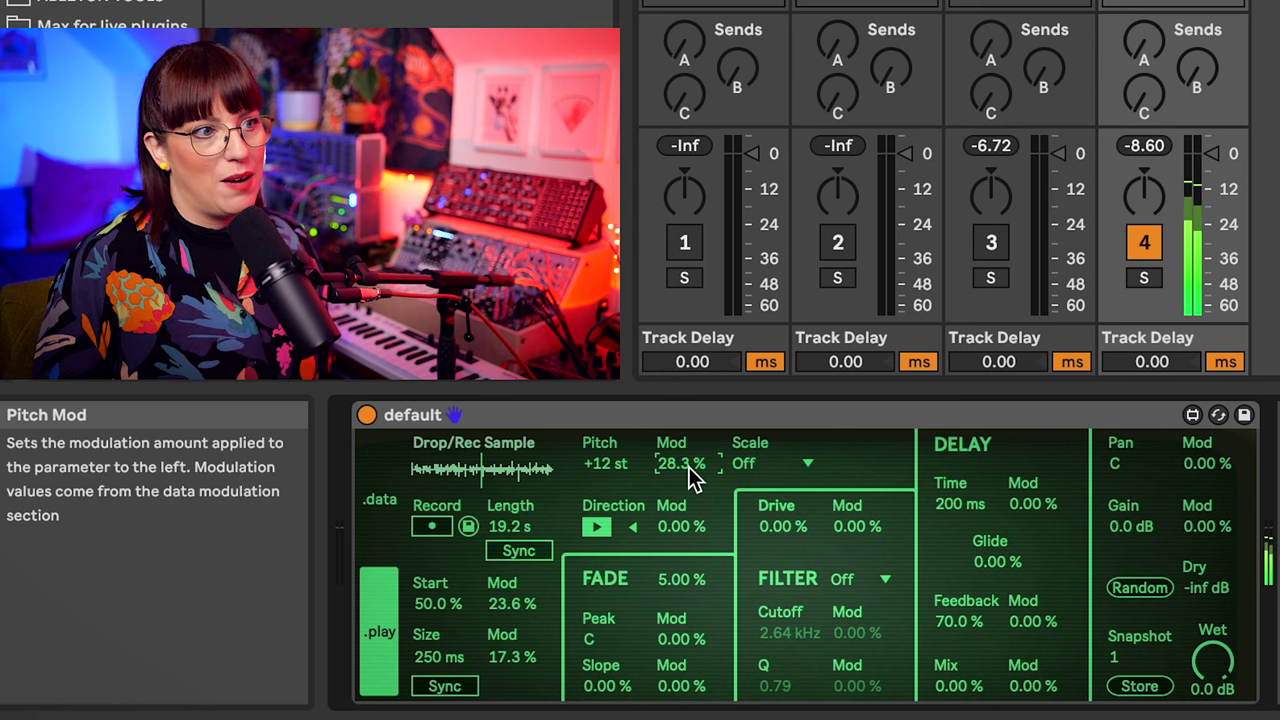
pyautogui.click(760, 466)
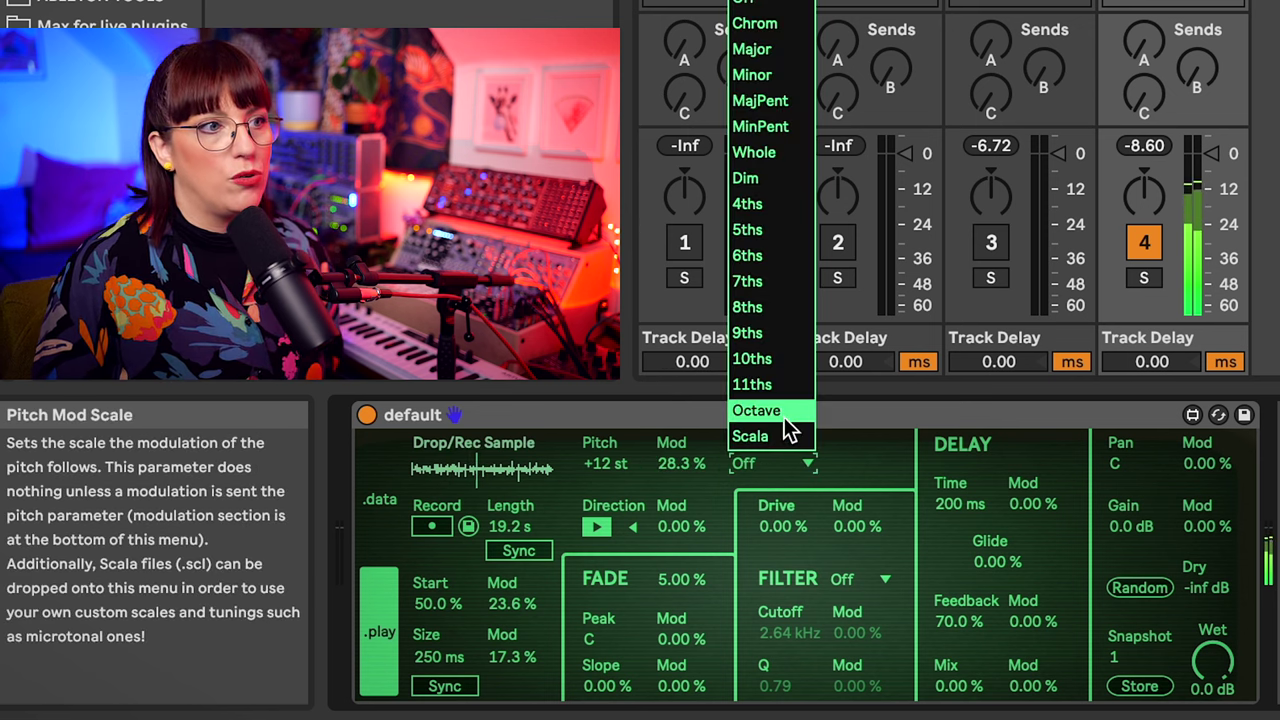
pyautogui.click(765, 412)
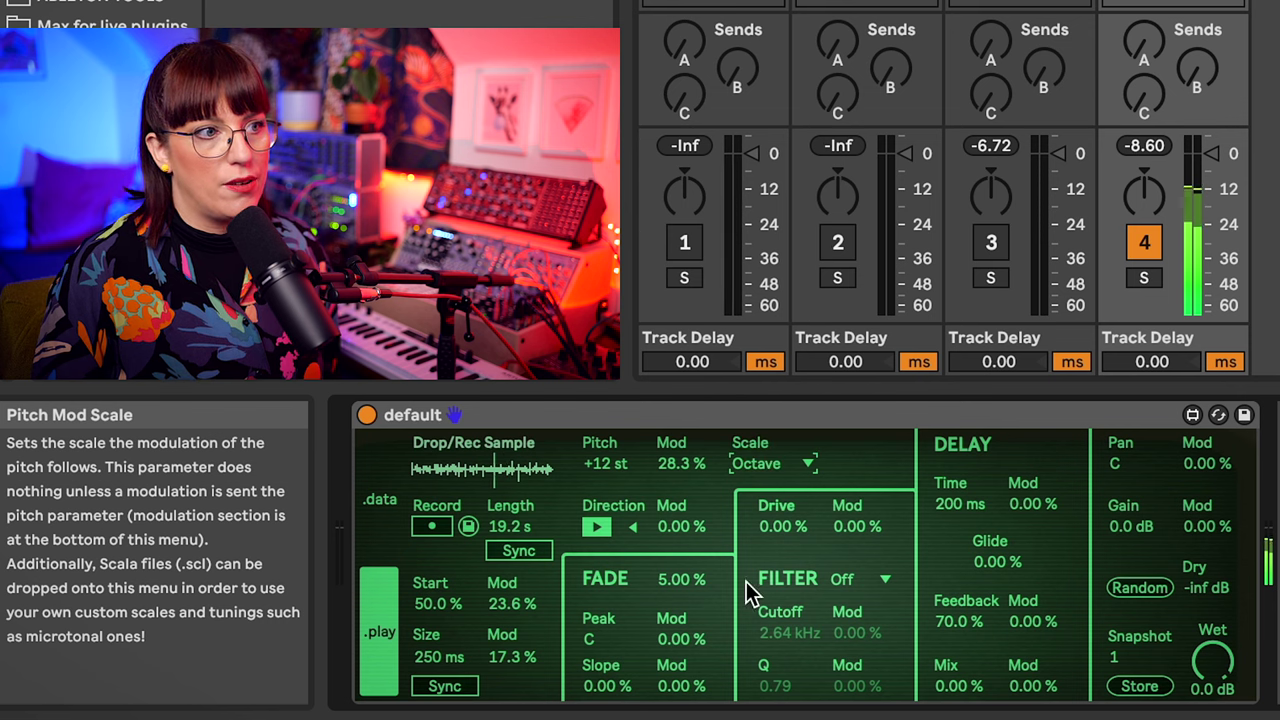
# Reverse playback with 40.2% direction modulation, widen fade to 31%, and slightly modulate fade slope
pyautogui.click(628, 528)
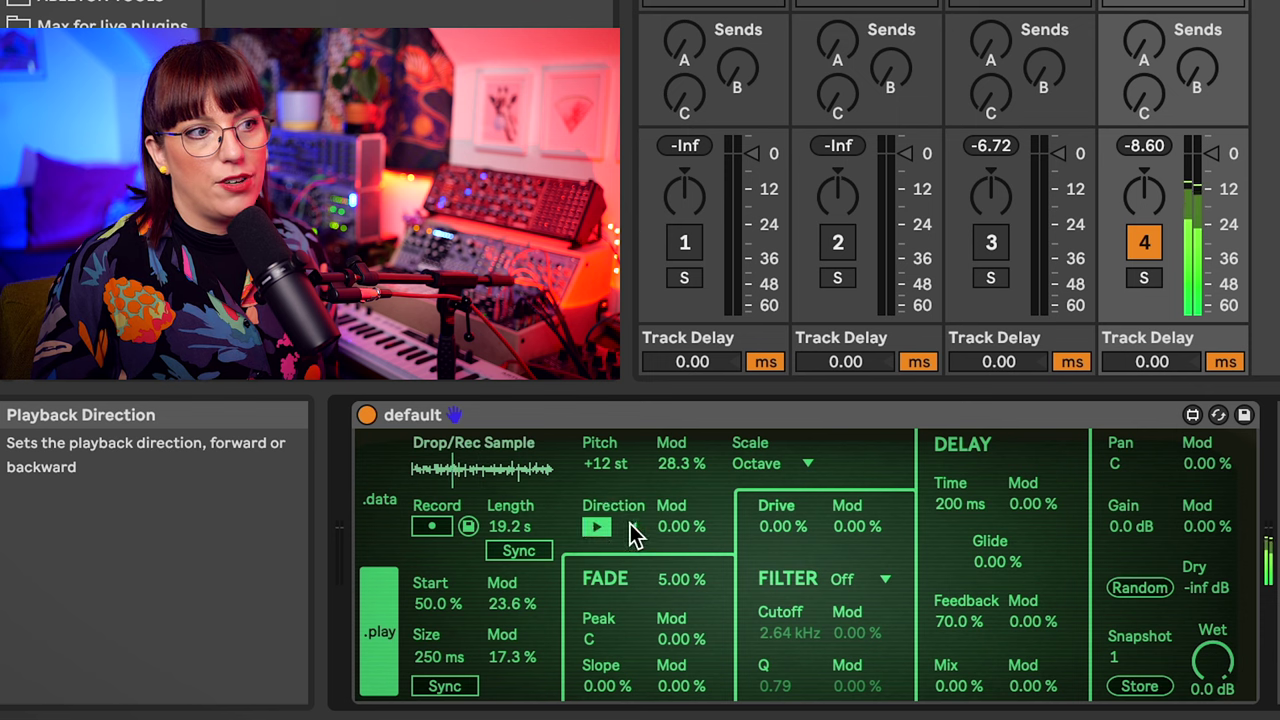
pyautogui.moveTo(676, 524); pyautogui.dragTo(690, 461)
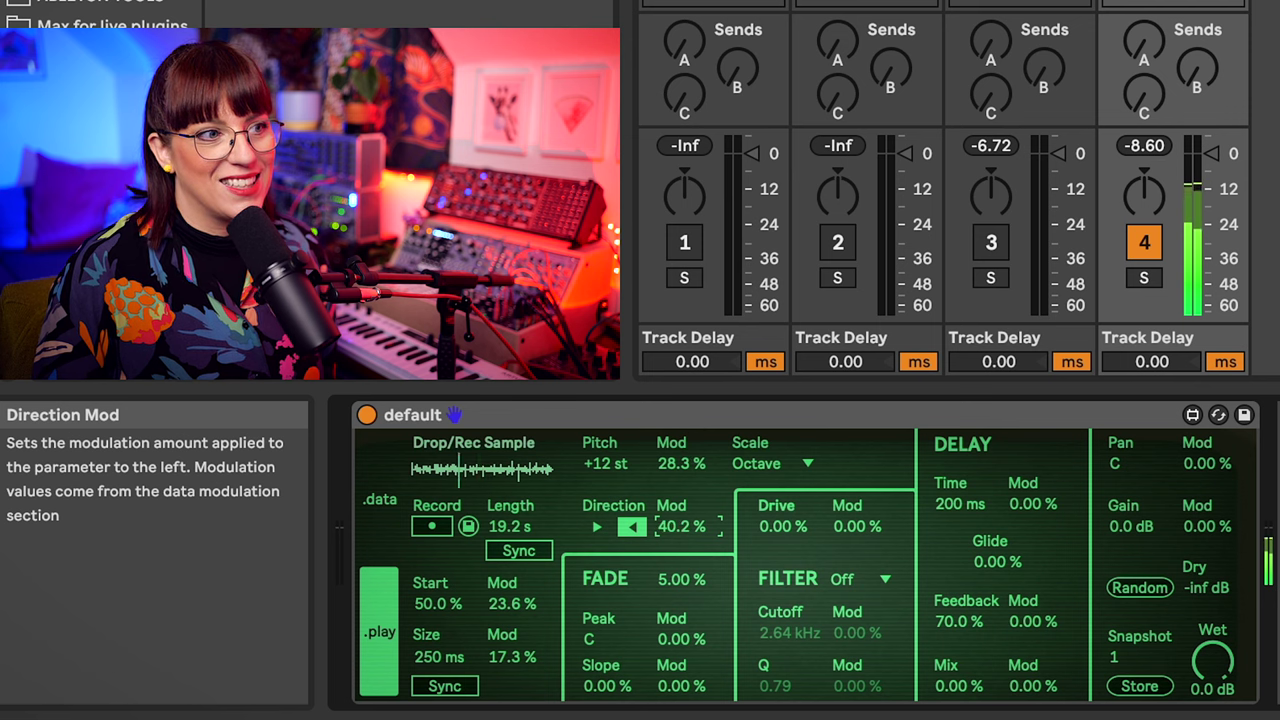
pyautogui.moveTo(686, 583); pyautogui.dragTo(691, 524)
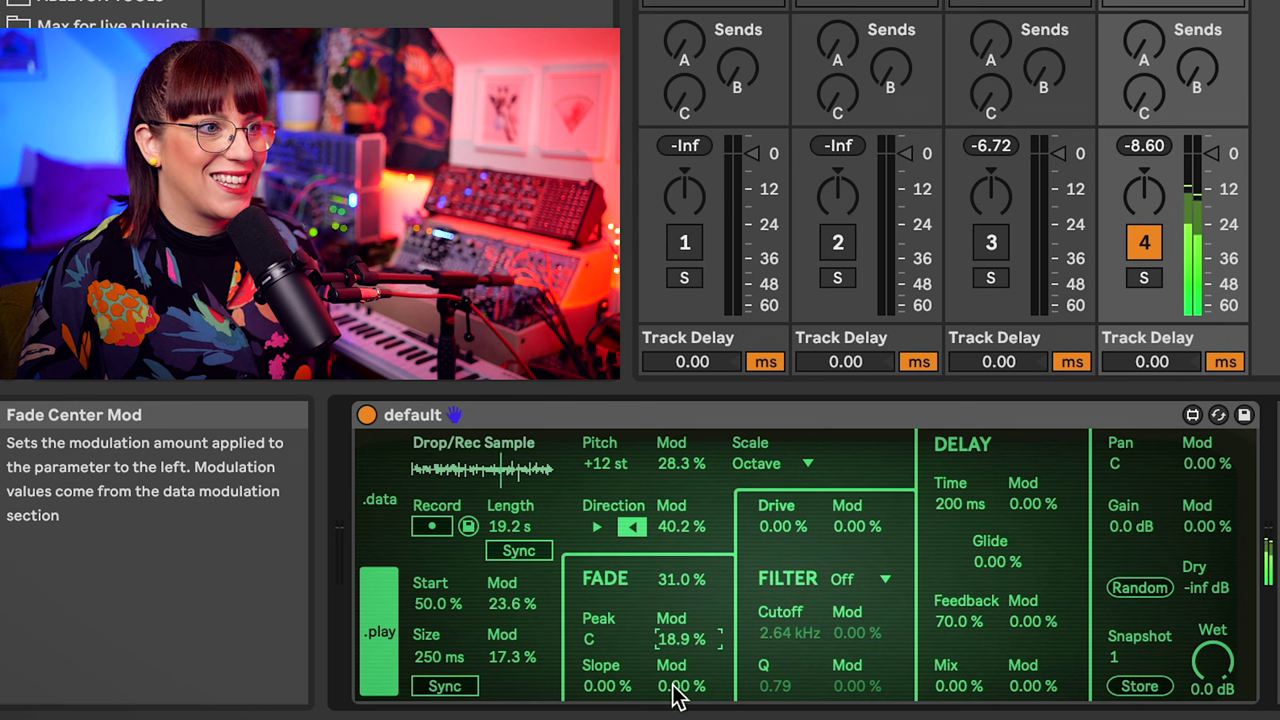
pyautogui.moveTo(672, 695); pyautogui.dragTo(680, 688)
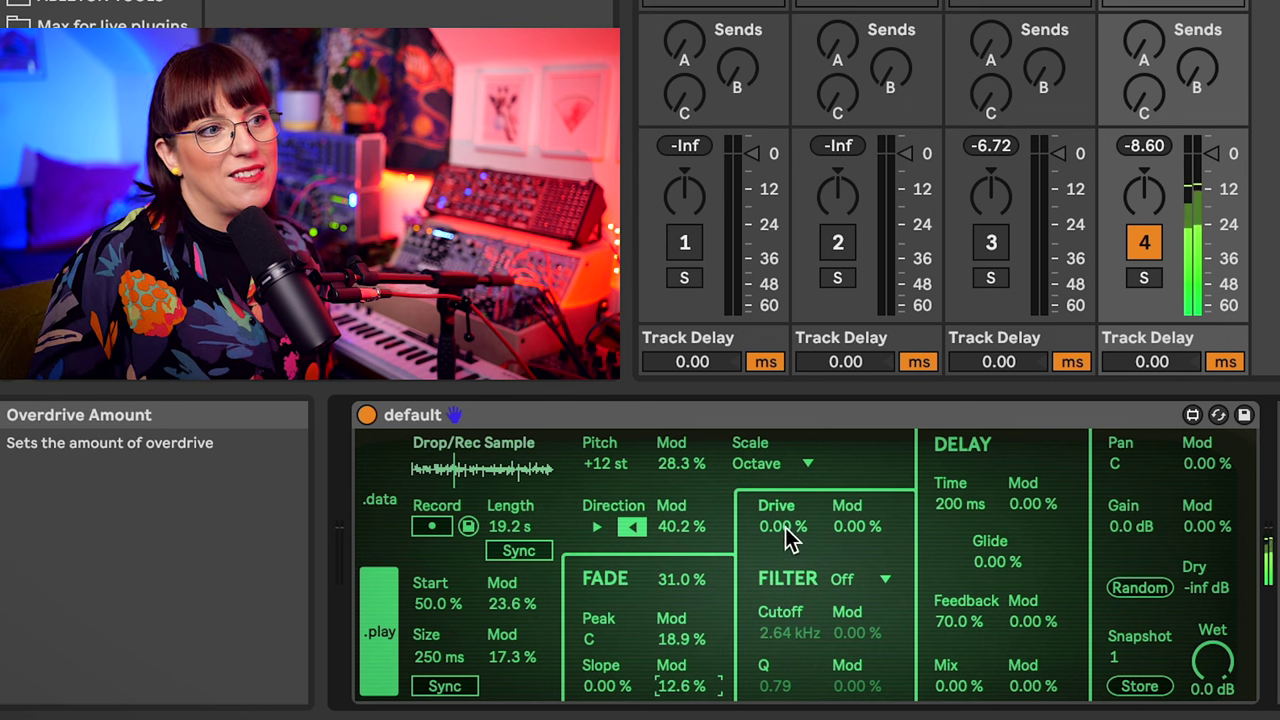
# Add overdrive and an LP filter near 1 kHz with raised resonance and 10% cutoff modulation
pyautogui.moveTo(787, 538); pyautogui.dragTo(787, 505)
pyautogui.click(874, 581)
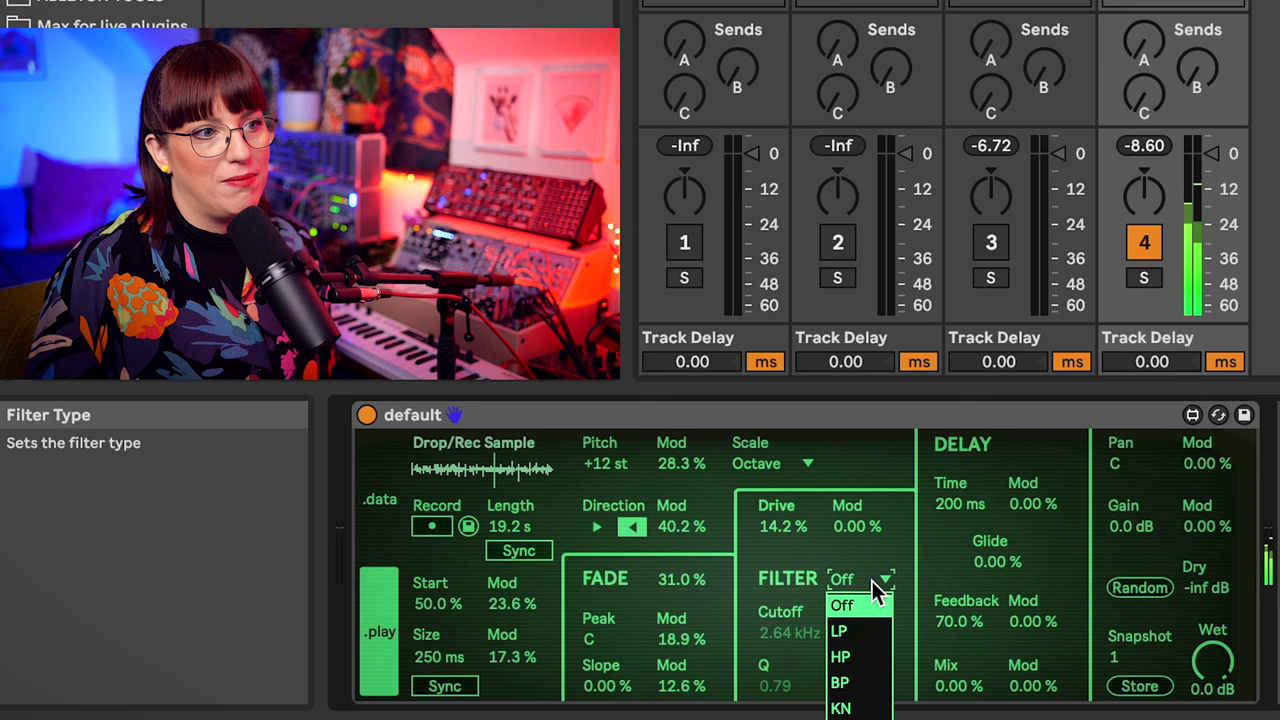
pyautogui.click(866, 633)
pyautogui.moveTo(789, 632); pyautogui.dragTo(794, 669)
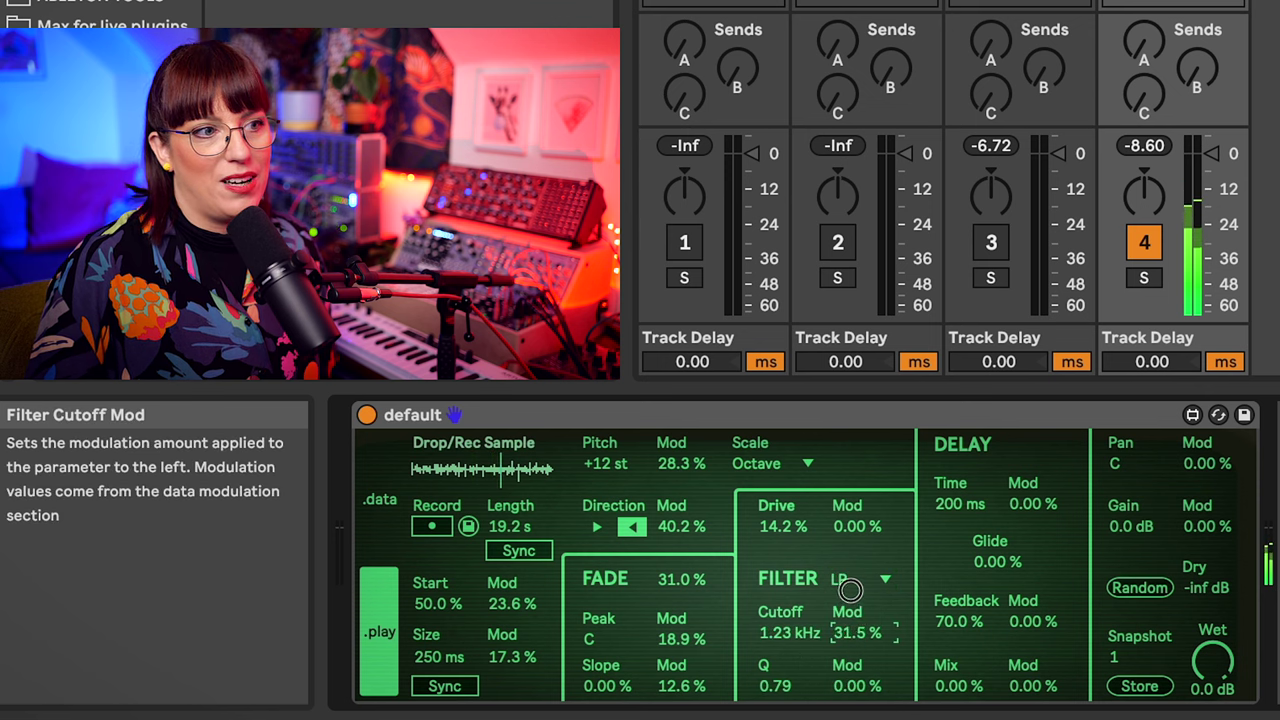
pyautogui.moveTo(850, 590); pyautogui.dragTo(849, 576)
pyautogui.moveTo(789, 686); pyautogui.dragTo(789, 645)
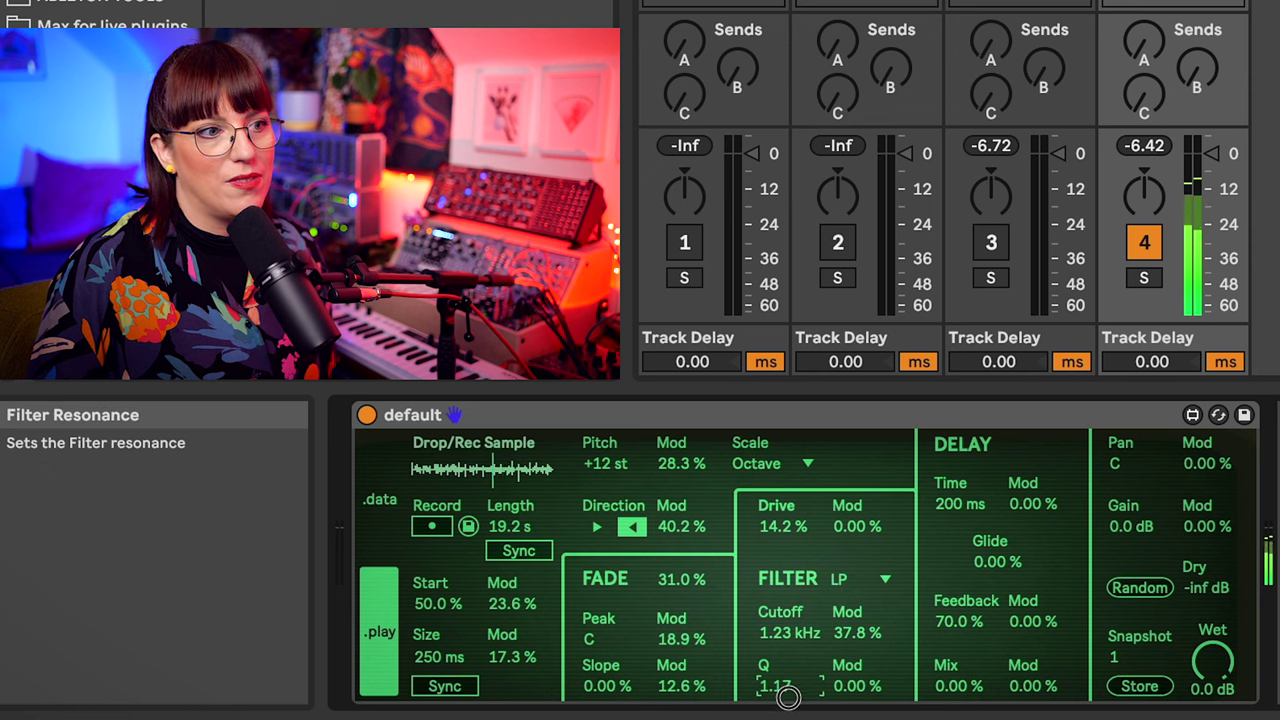
pyautogui.click(846, 683)
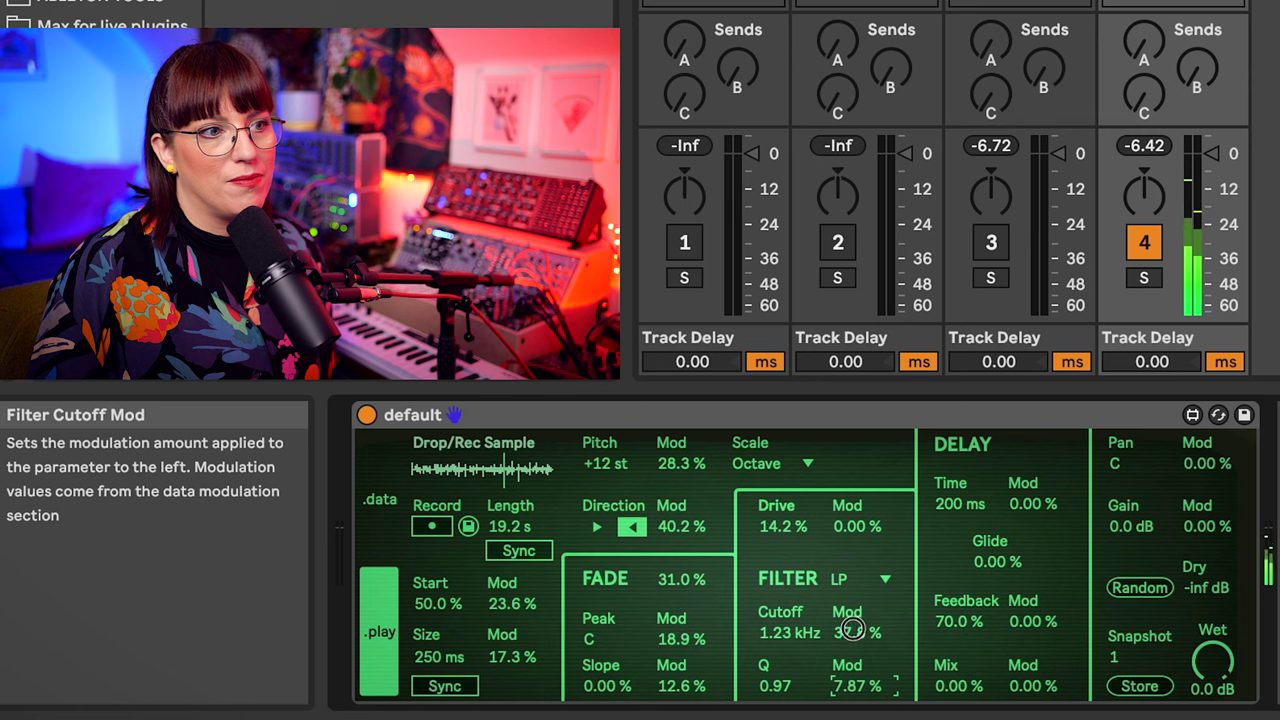
pyautogui.write('10')
pyautogui.press('Return')
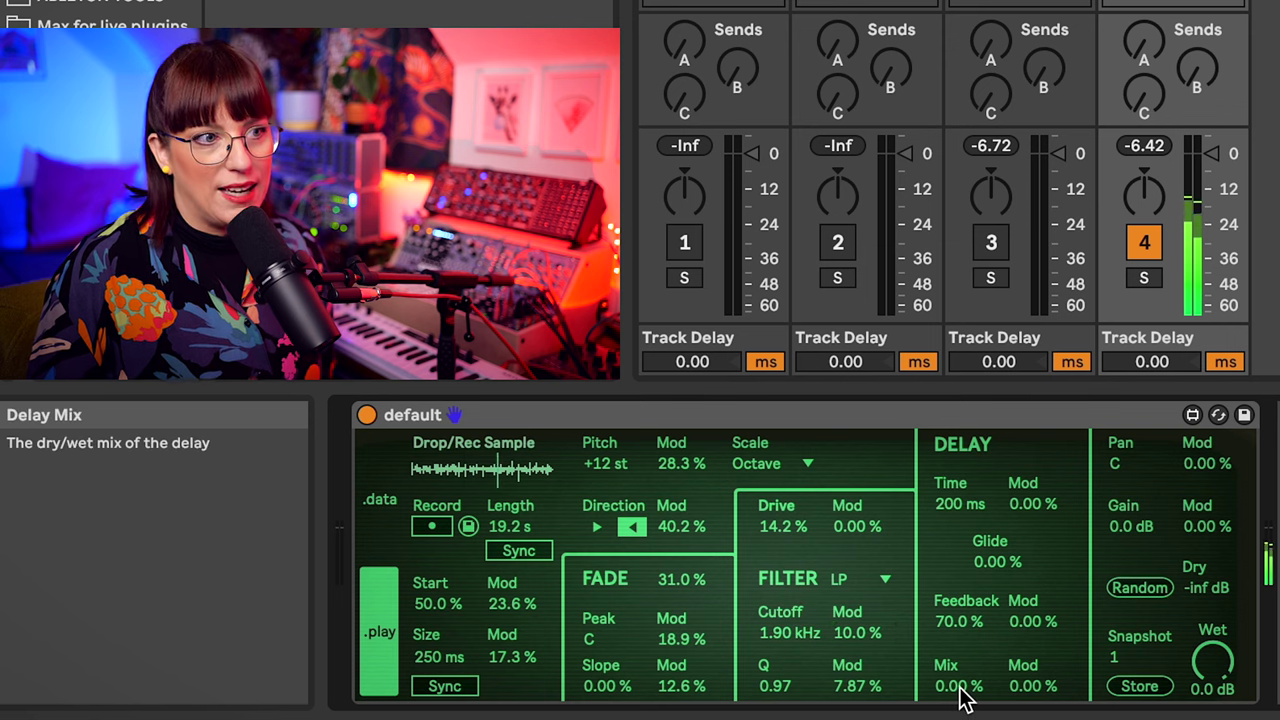
# Mix in about 23% delay and modulate delay time, glide, delay mix and stereo pan
pyautogui.moveTo(948, 648); pyautogui.dragTo(948, 630)
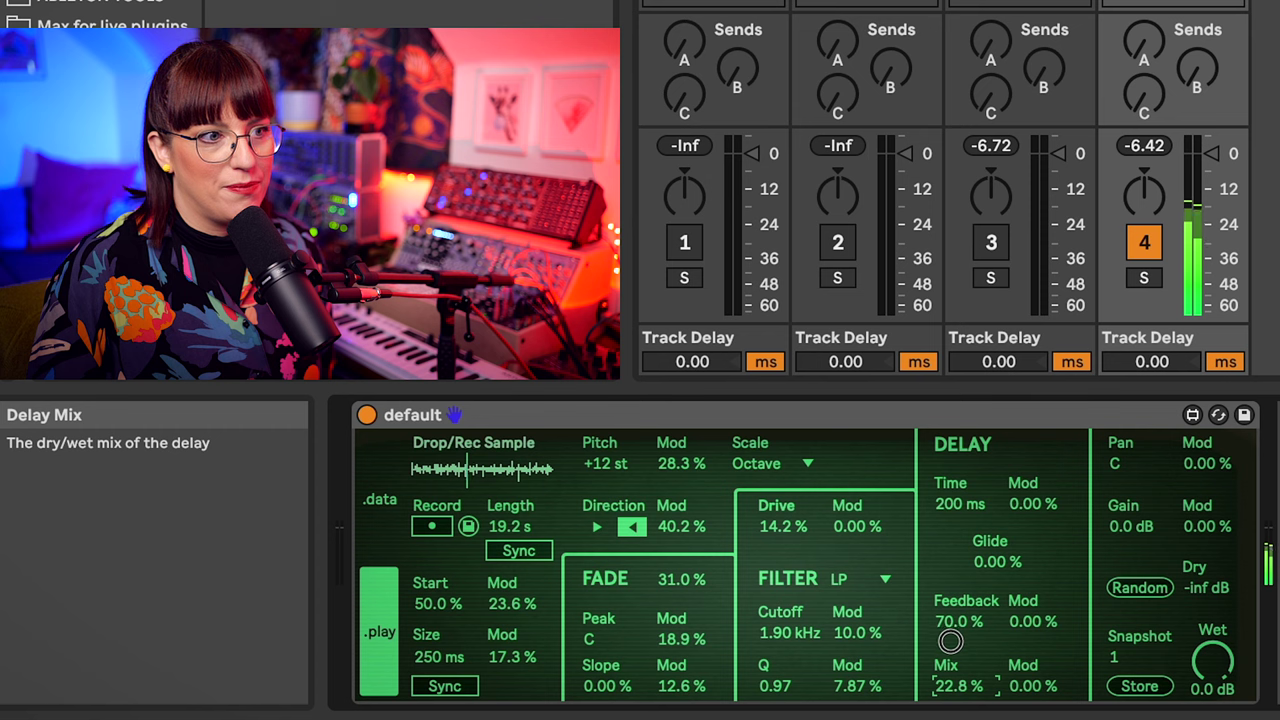
pyautogui.moveTo(1040, 510); pyautogui.dragTo(1040, 490)
pyautogui.moveTo(1002, 552); pyautogui.dragTo(1010, 530)
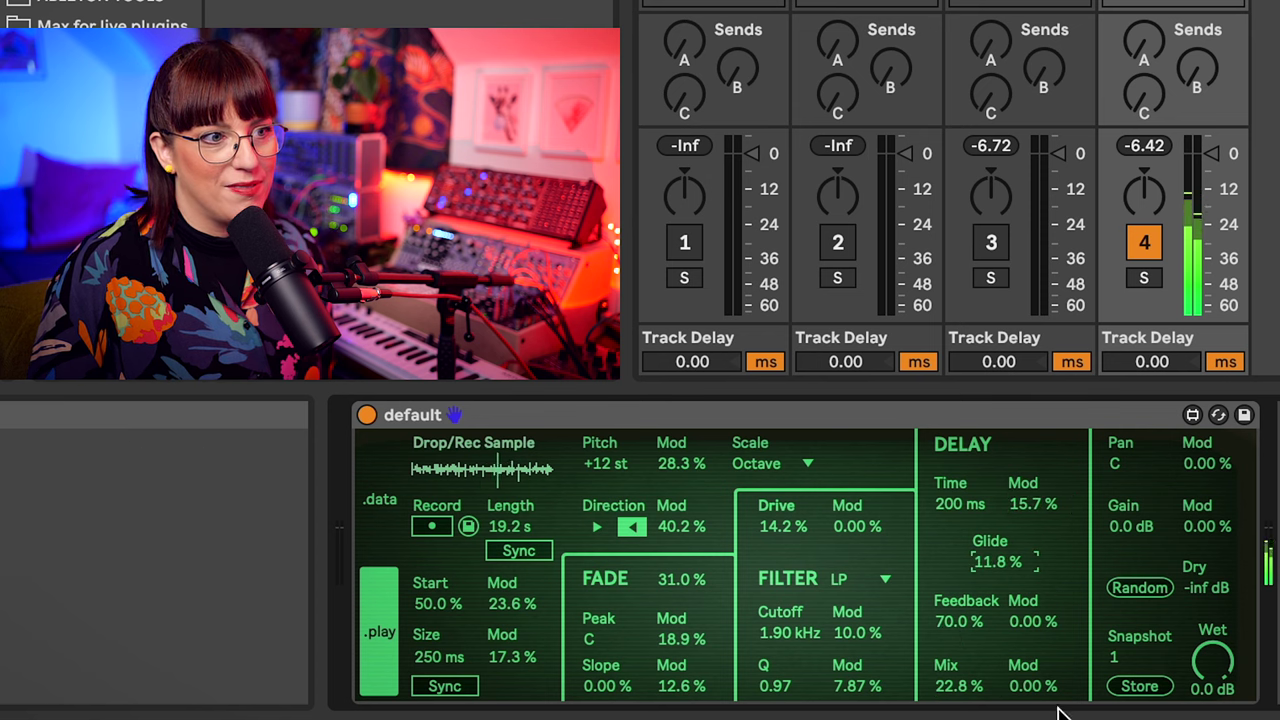
pyautogui.moveTo(1022, 680); pyautogui.dragTo(1043, 668)
pyautogui.moveTo(1208, 469); pyautogui.dragTo(1214, 457)
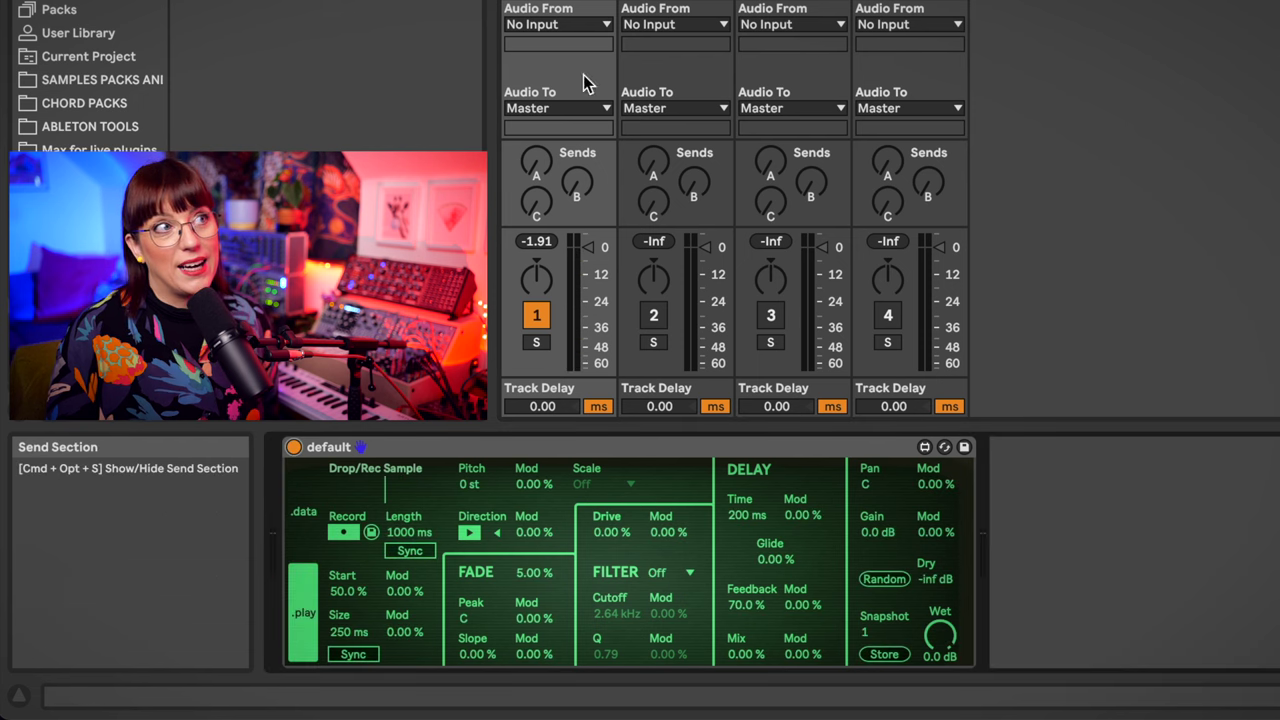
# Reset Dry to 0 dB, sync loop length and size to 4n, and show the .data page
pyautogui.doubleClick(936, 582)
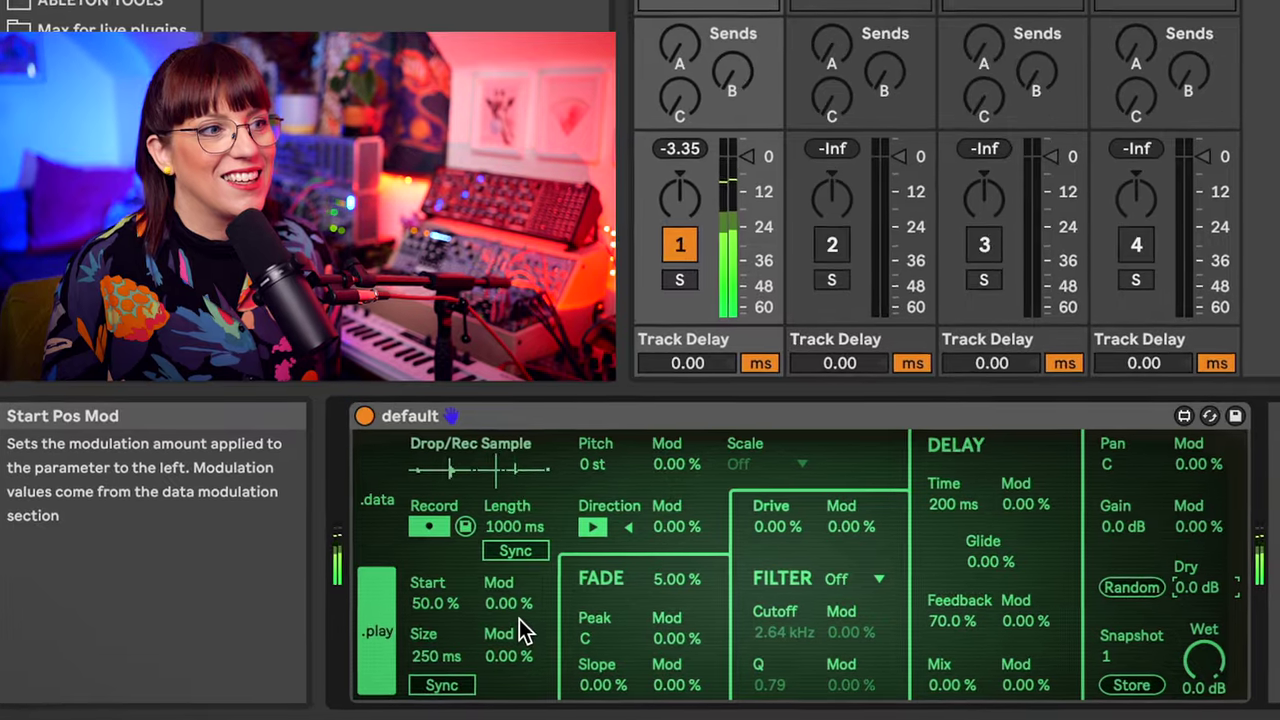
pyautogui.click(520, 552)
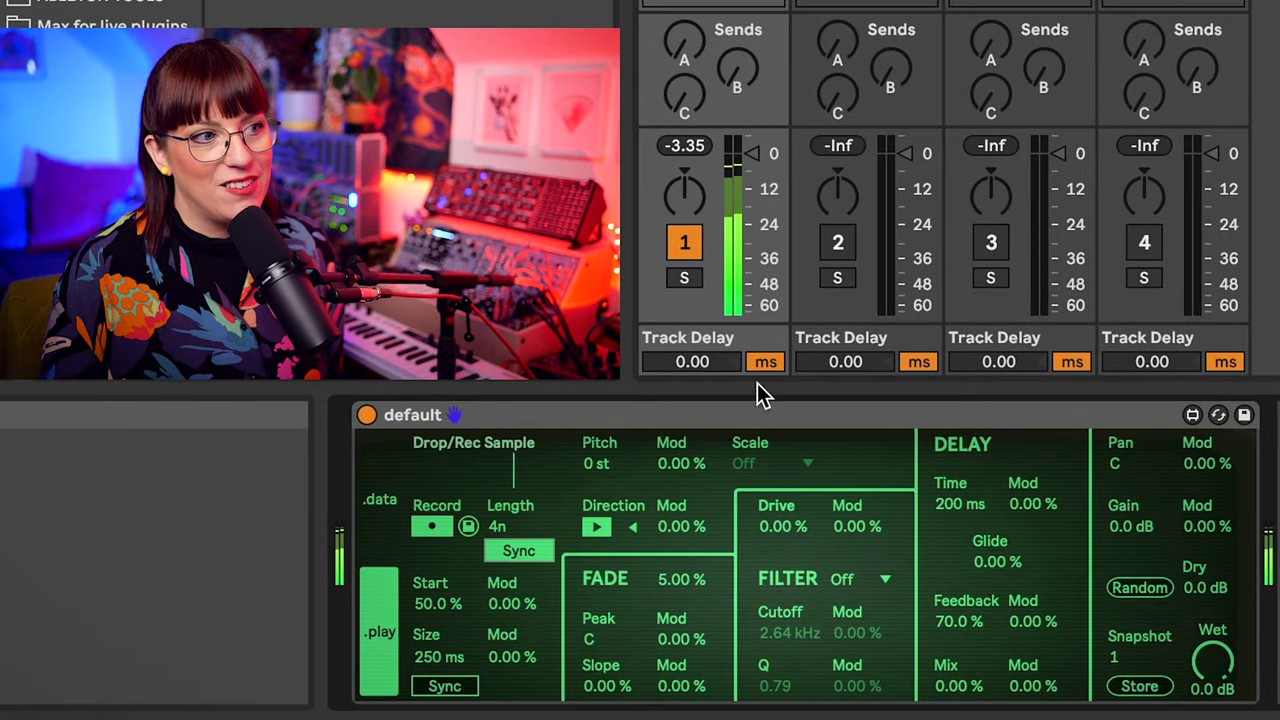
pyautogui.click(464, 688)
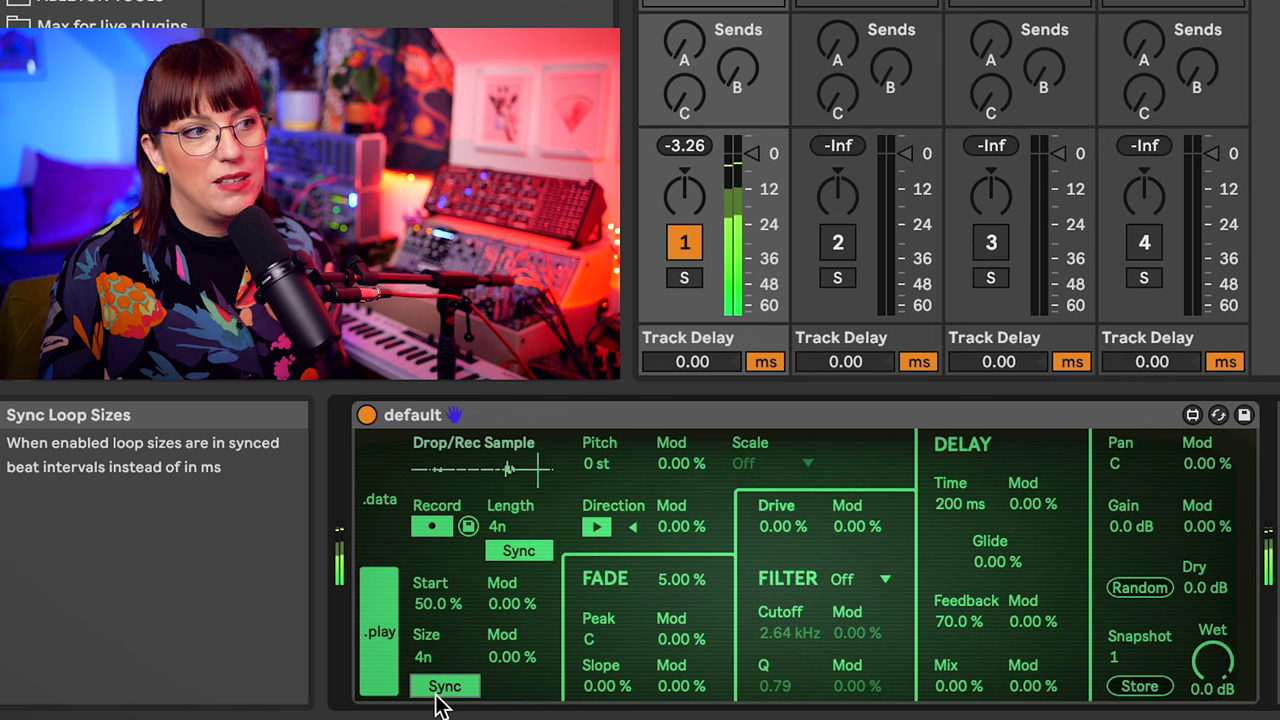
pyautogui.click(381, 502)
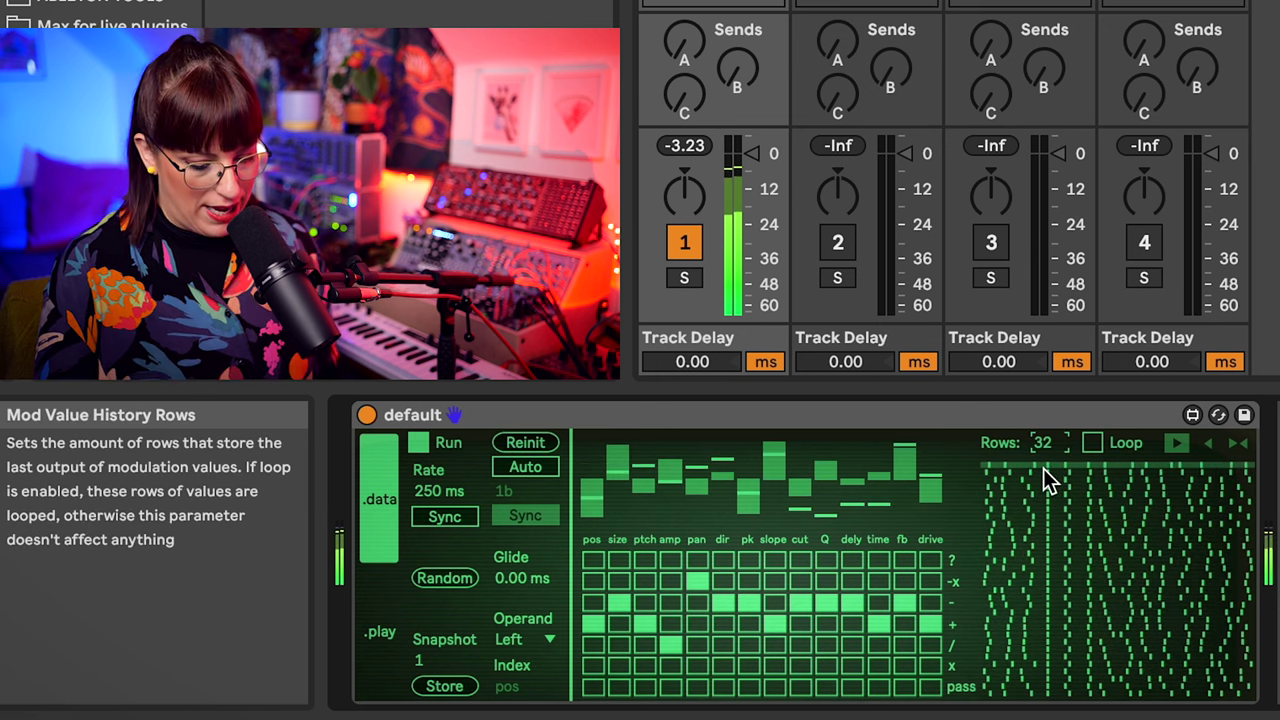
# Loop 8 modulation history rows at a synced 4n rate, then go back to .play
pyautogui.moveTo(1045, 447); pyautogui.dragTo(1045, 475)
pyautogui.click(1090, 443)
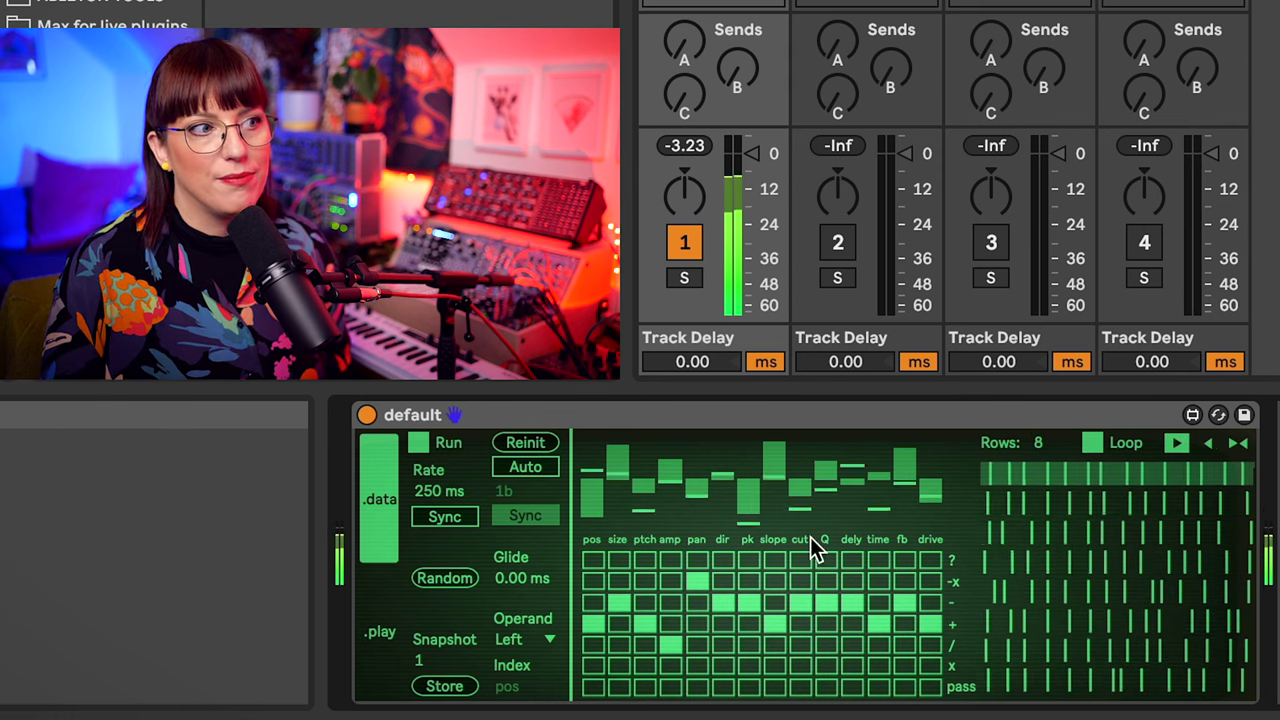
pyautogui.click(445, 517)
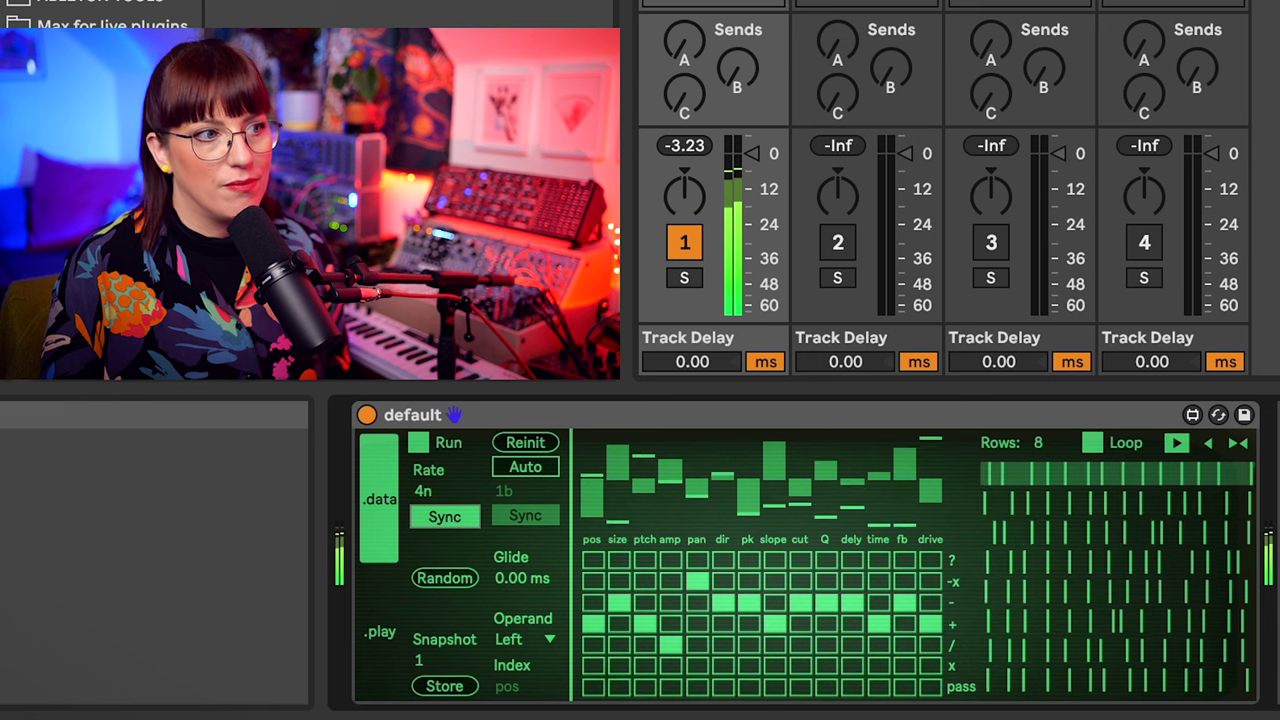
pyautogui.click(373, 666)
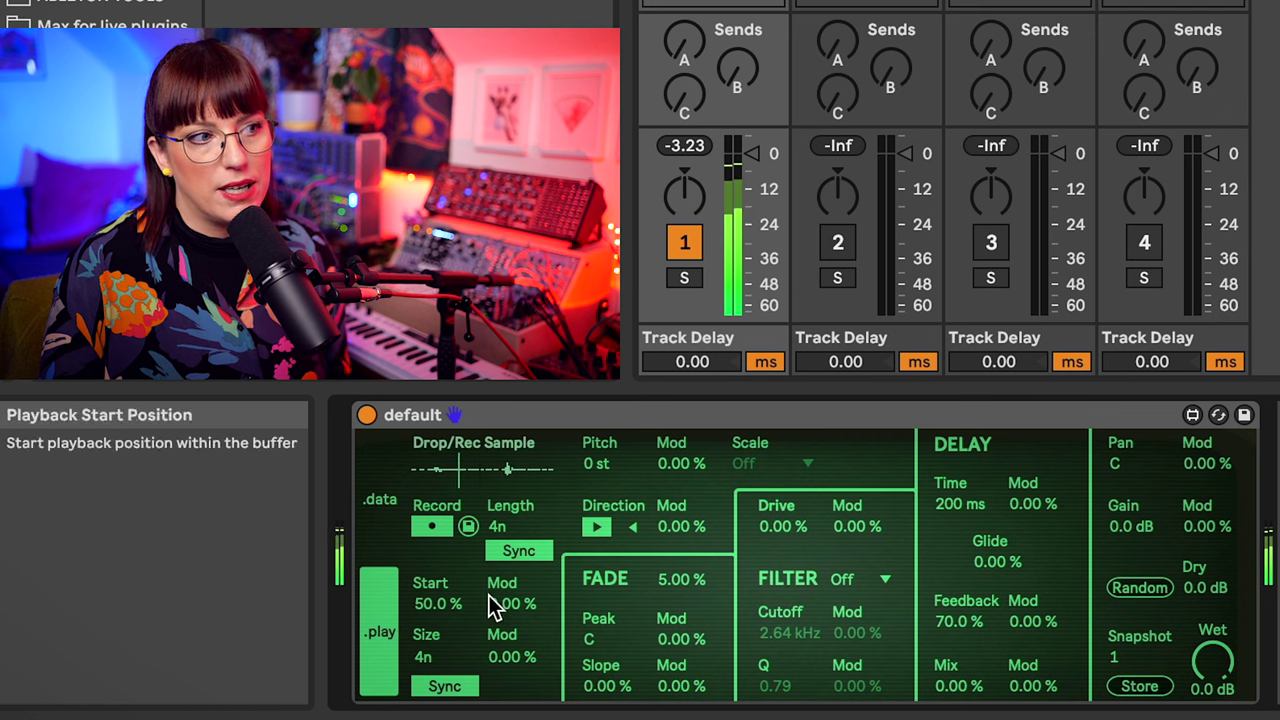
# Modulate loop start, set pitch to +12 st with about 39% octave-scaled pitch modulation, and add size modulation
pyautogui.moveTo(512, 604); pyautogui.dragTo(520, 583)
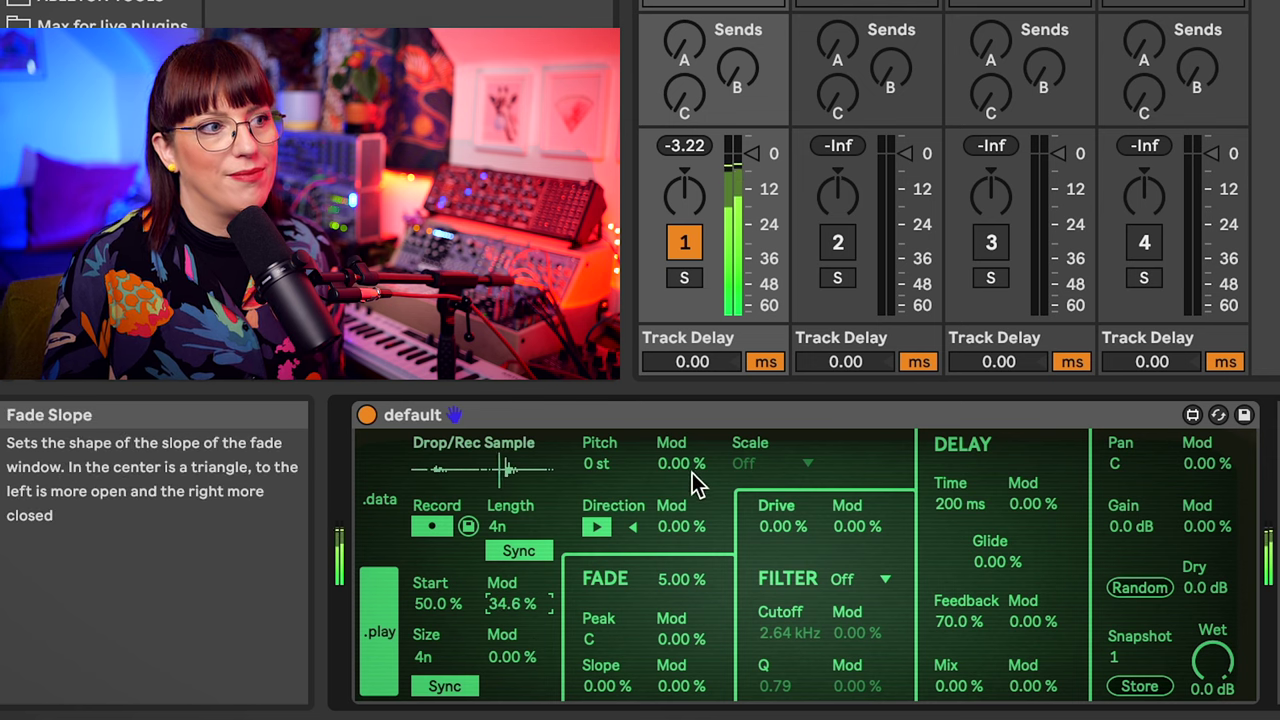
pyautogui.click(593, 466)
pyautogui.write('12')
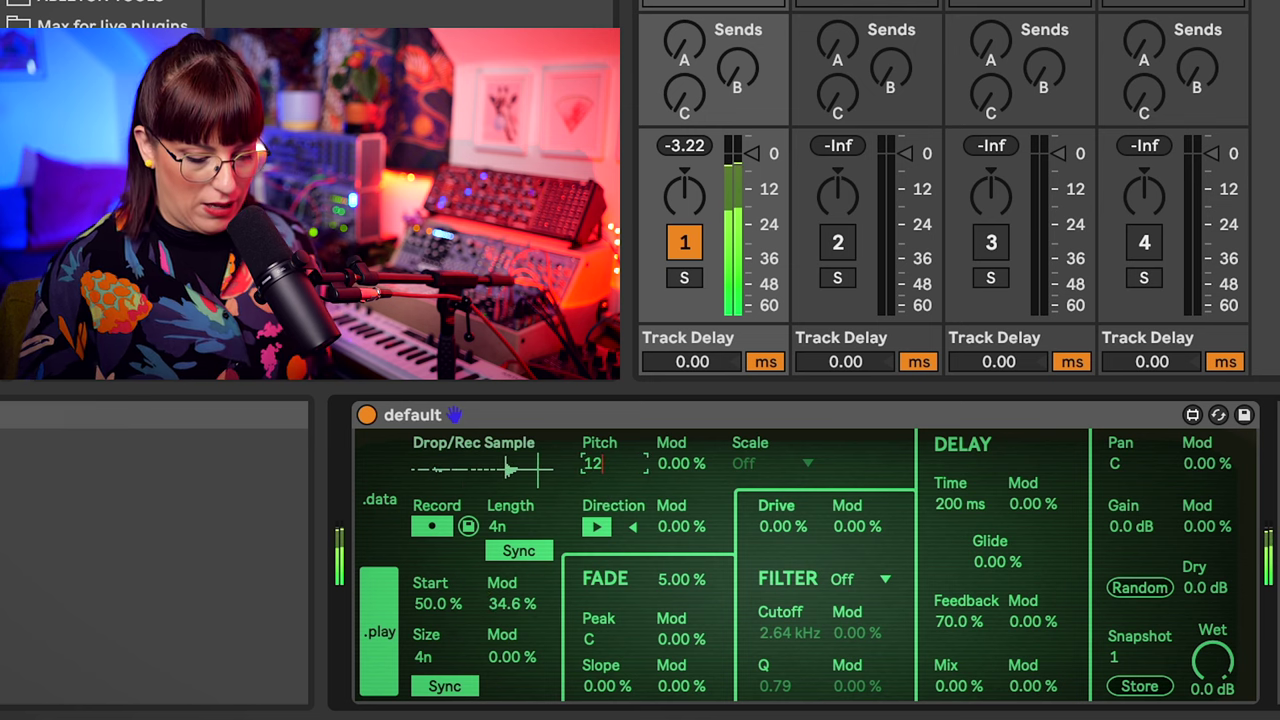
pyautogui.press('Return')
pyautogui.moveTo(680, 446); pyautogui.dragTo(680, 408)
pyautogui.click(770, 458)
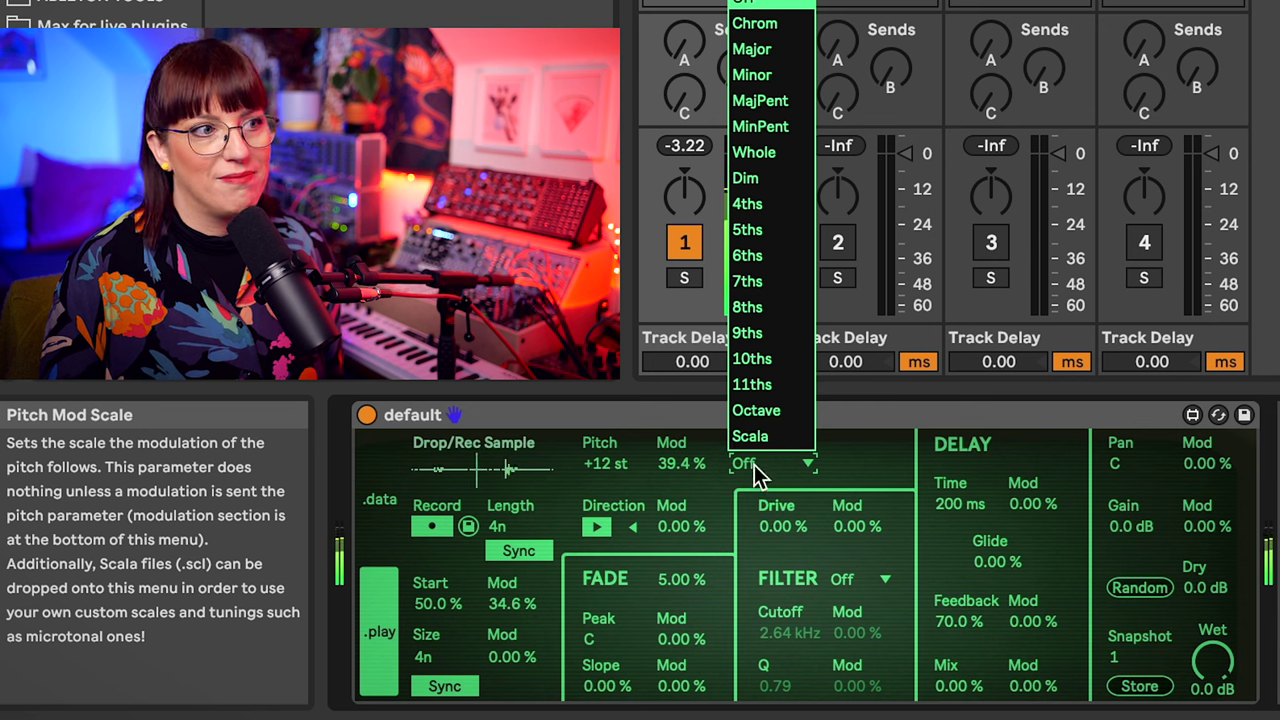
pyautogui.click(784, 408)
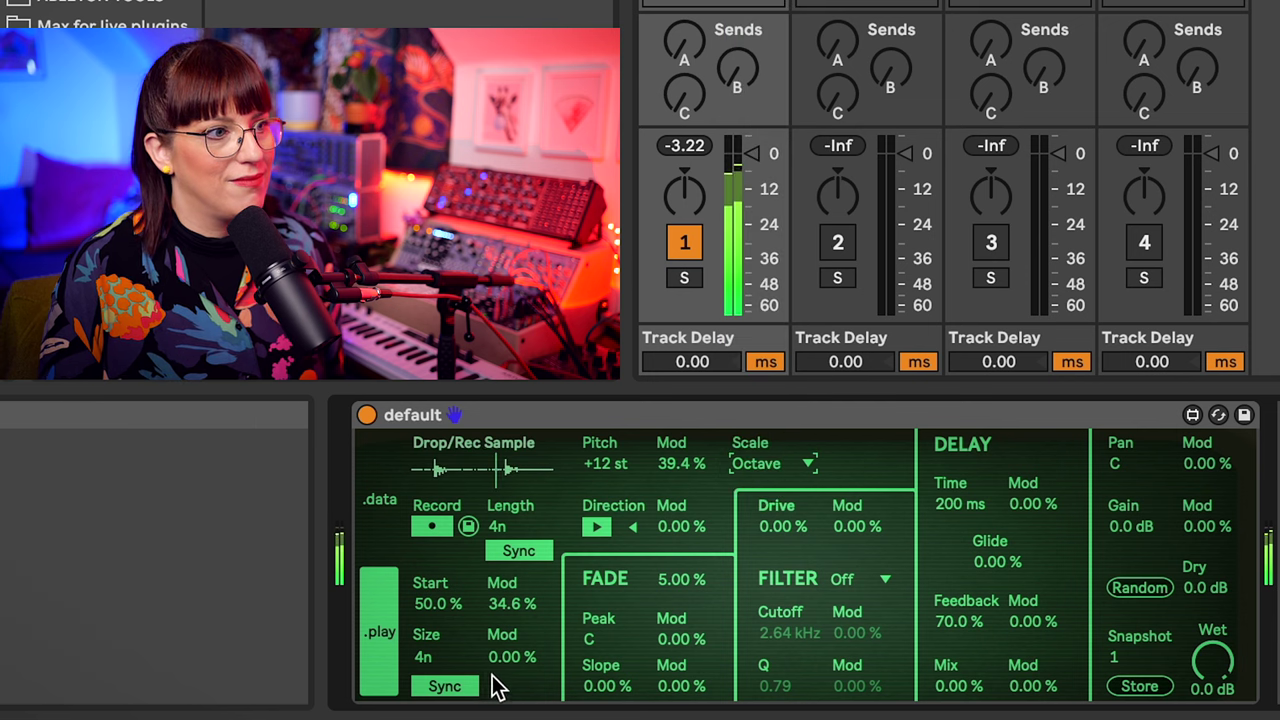
pyautogui.moveTo(509, 654); pyautogui.dragTo(502, 642)
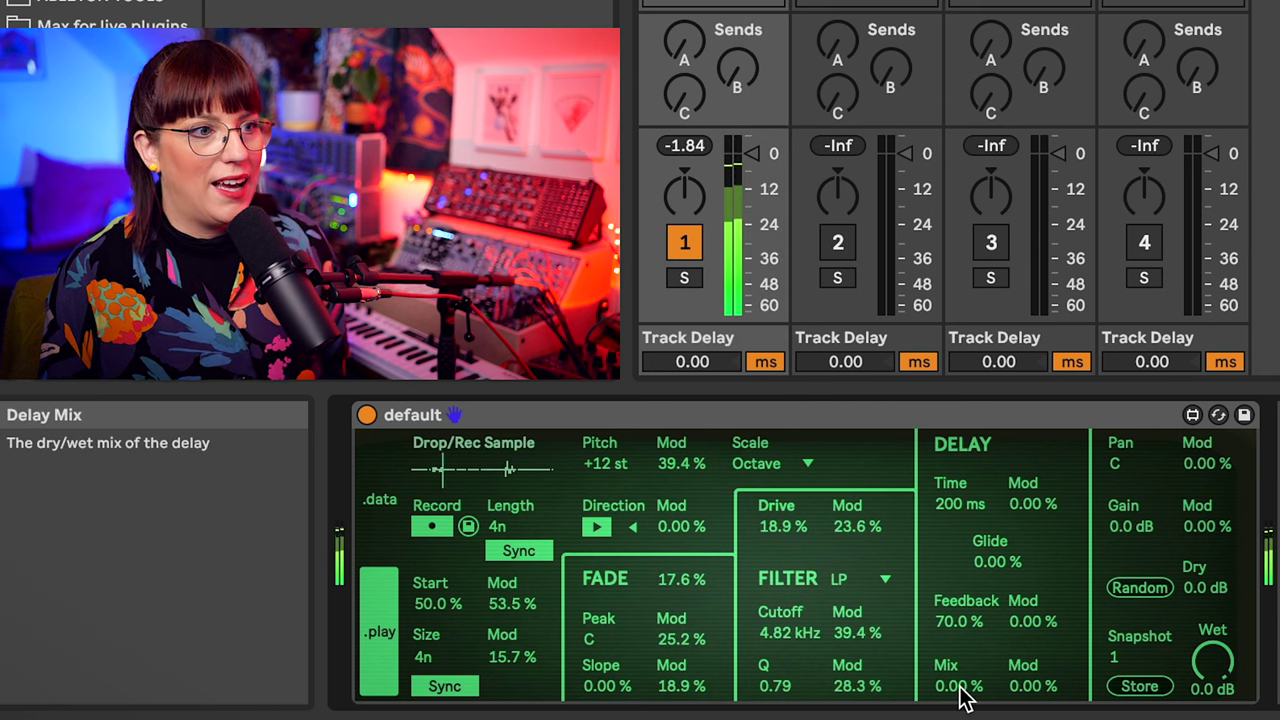
# Mix in about 25% delay, modulate delay time with glide, and raise the filter cutoff
pyautogui.moveTo(950, 686); pyautogui.dragTo(950, 618)
pyautogui.moveTo(1035, 505); pyautogui.dragTo(1025, 460)
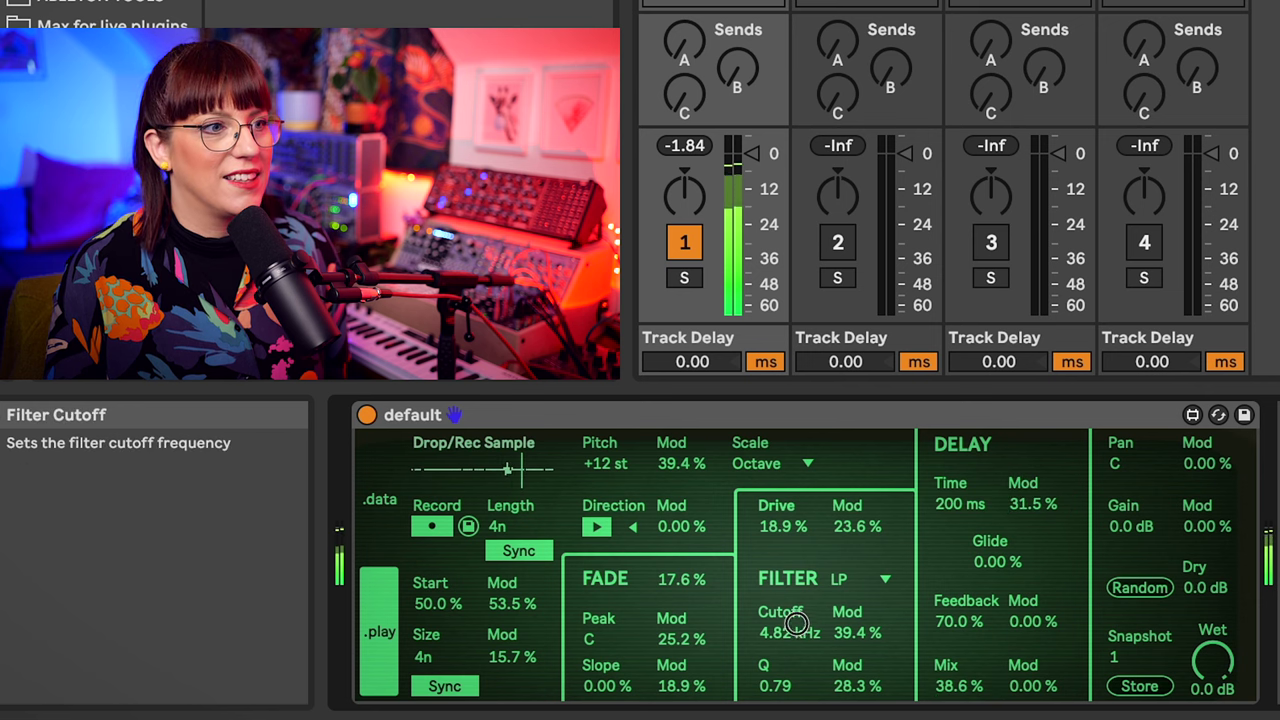
pyautogui.moveTo(785, 630)
pyautogui.mouseDown()
pyautogui.moveTo(798, 607)
pyautogui.moveTo(806, 640)
pyautogui.mouseUp()
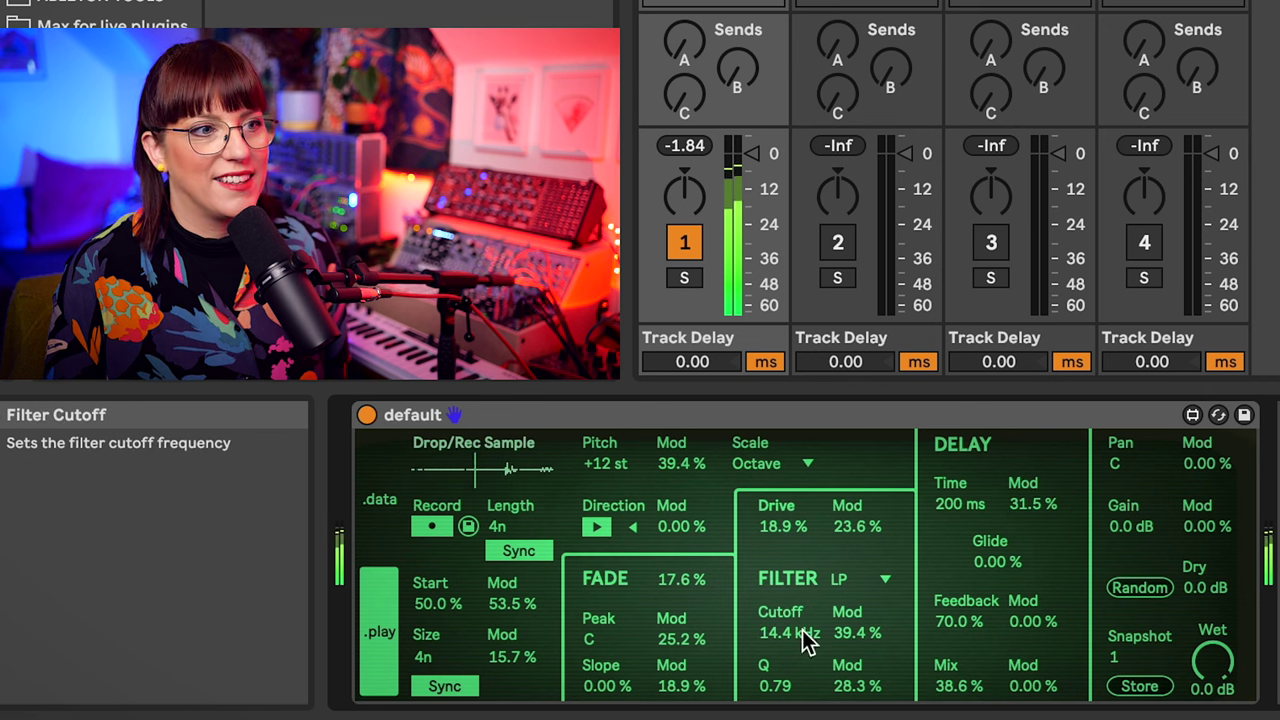
pyautogui.moveTo(998, 564); pyautogui.dragTo(998, 532)
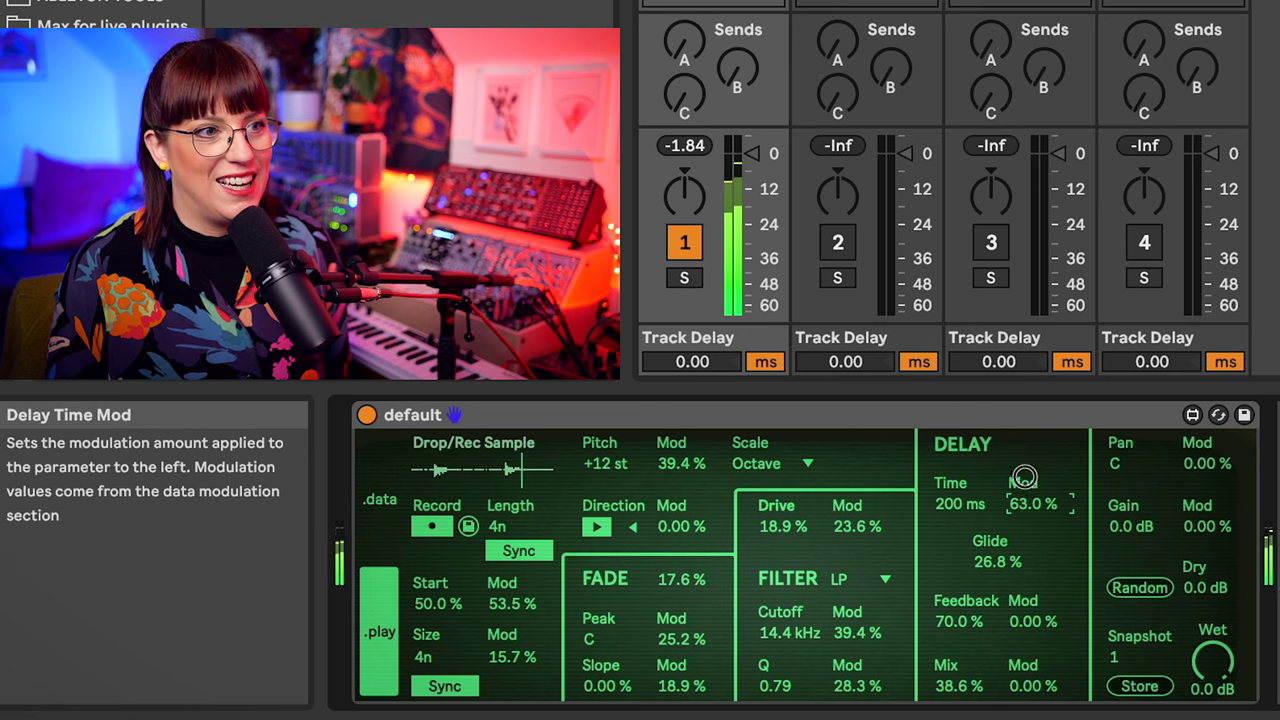
pyautogui.moveTo(1024, 477); pyautogui.dragTo(1024, 468)
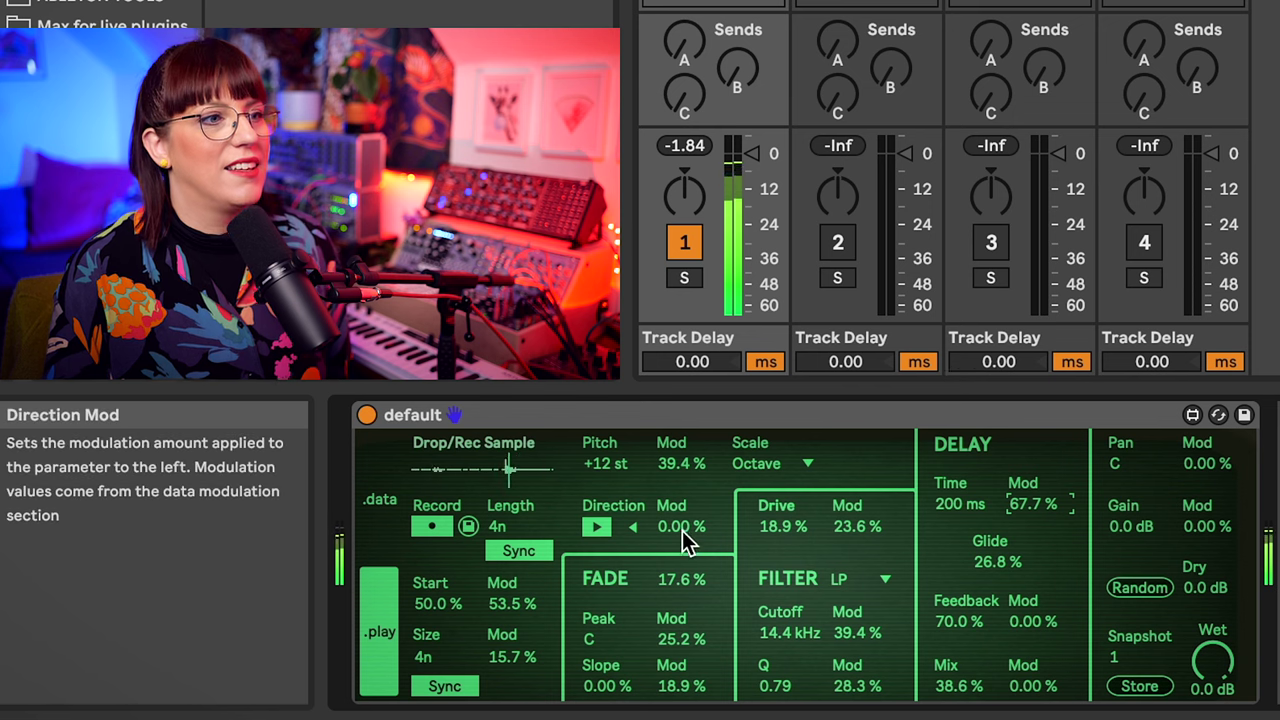
# Add direction (~30%), feedback (26.8%), mix and pan (44.1%) modulation, and switch the filter to HP
pyautogui.moveTo(676, 536); pyautogui.dragTo(665, 450)
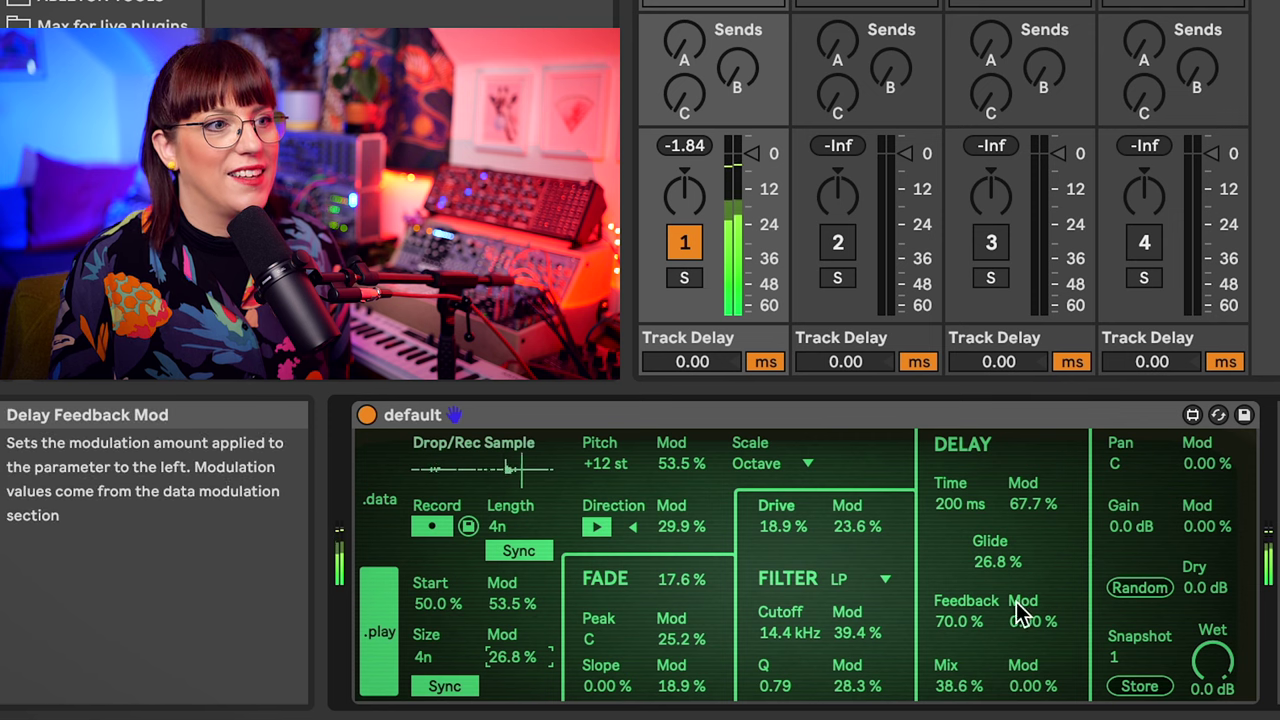
pyautogui.moveTo(1020, 612); pyautogui.dragTo(1021, 590)
pyautogui.moveTo(1043, 691); pyautogui.dragTo(1030, 662)
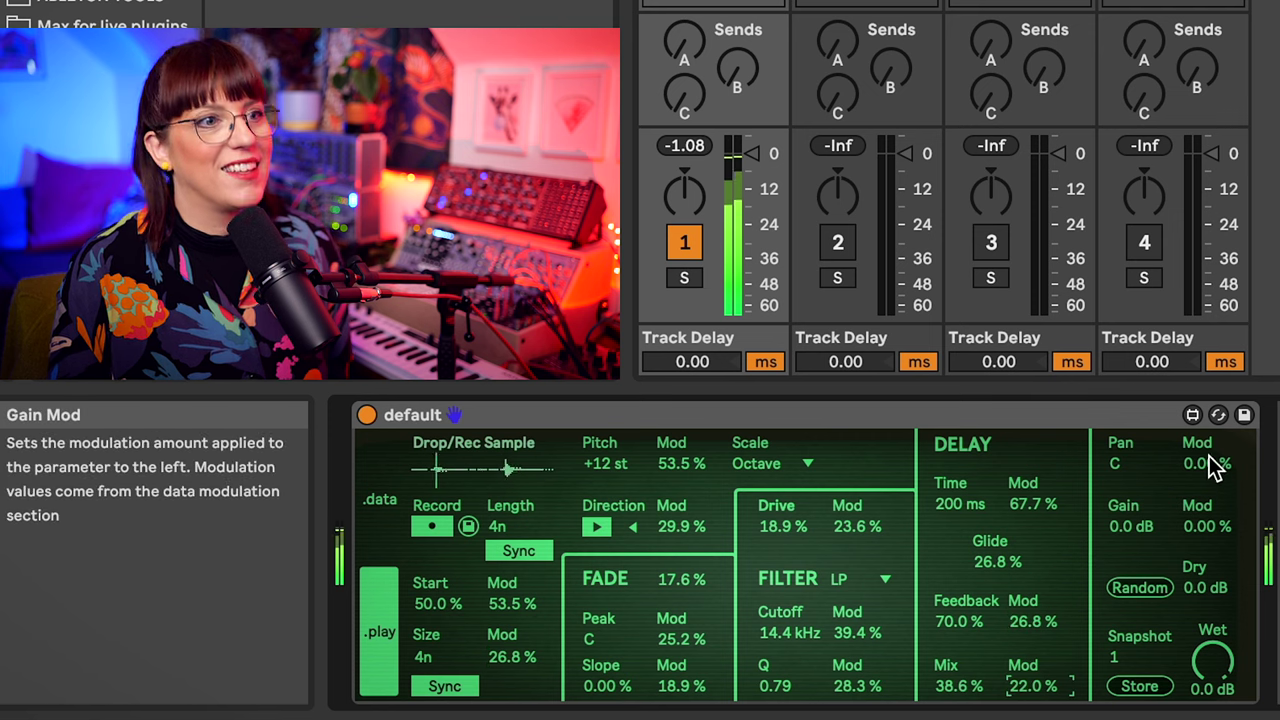
pyautogui.moveTo(1207, 463); pyautogui.dragTo(1202, 434)
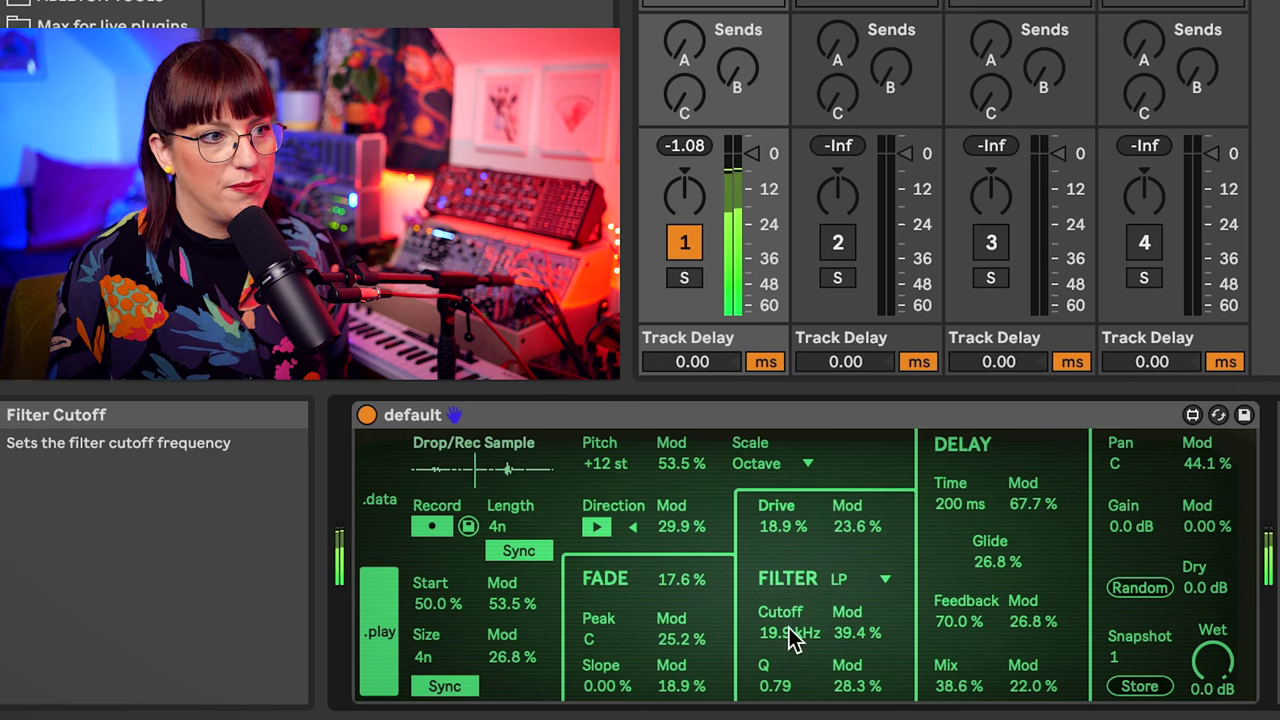
pyautogui.click(851, 581)
pyautogui.click(846, 656)
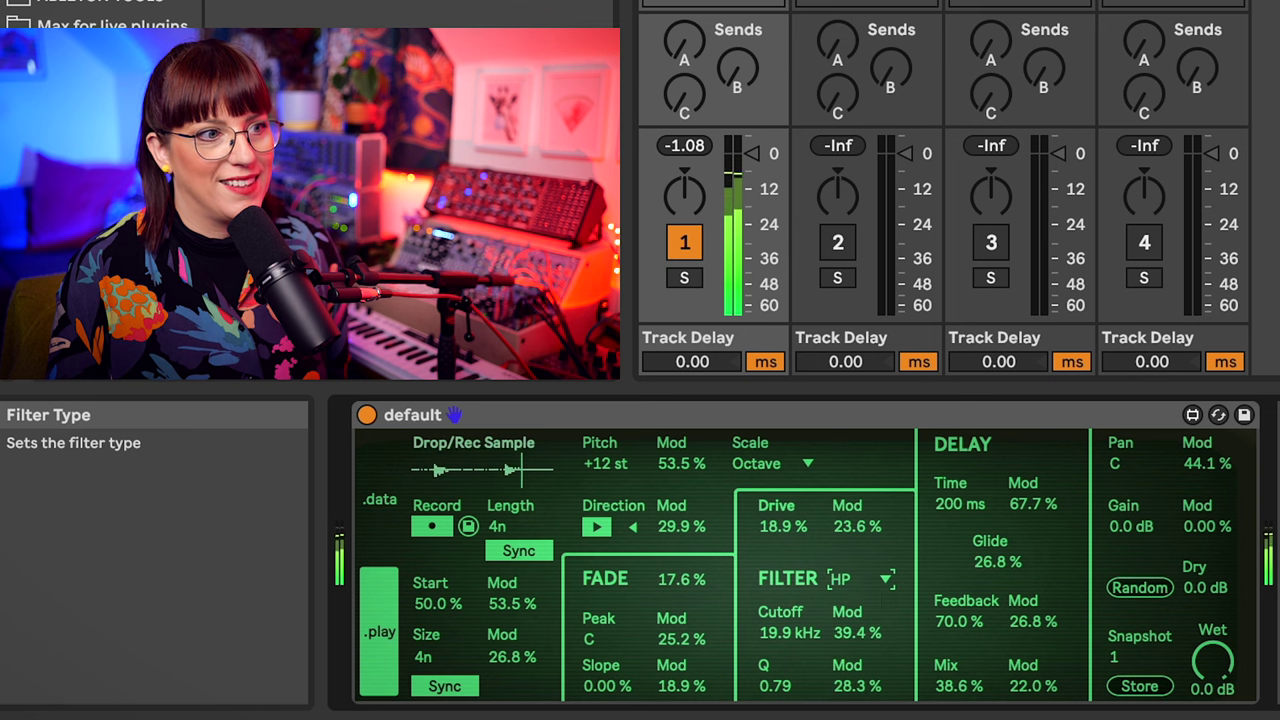
# Set the data.train filter type to BP (band-pass) and lower Delay Glide to 17.3%
pyautogui.click(849, 582)
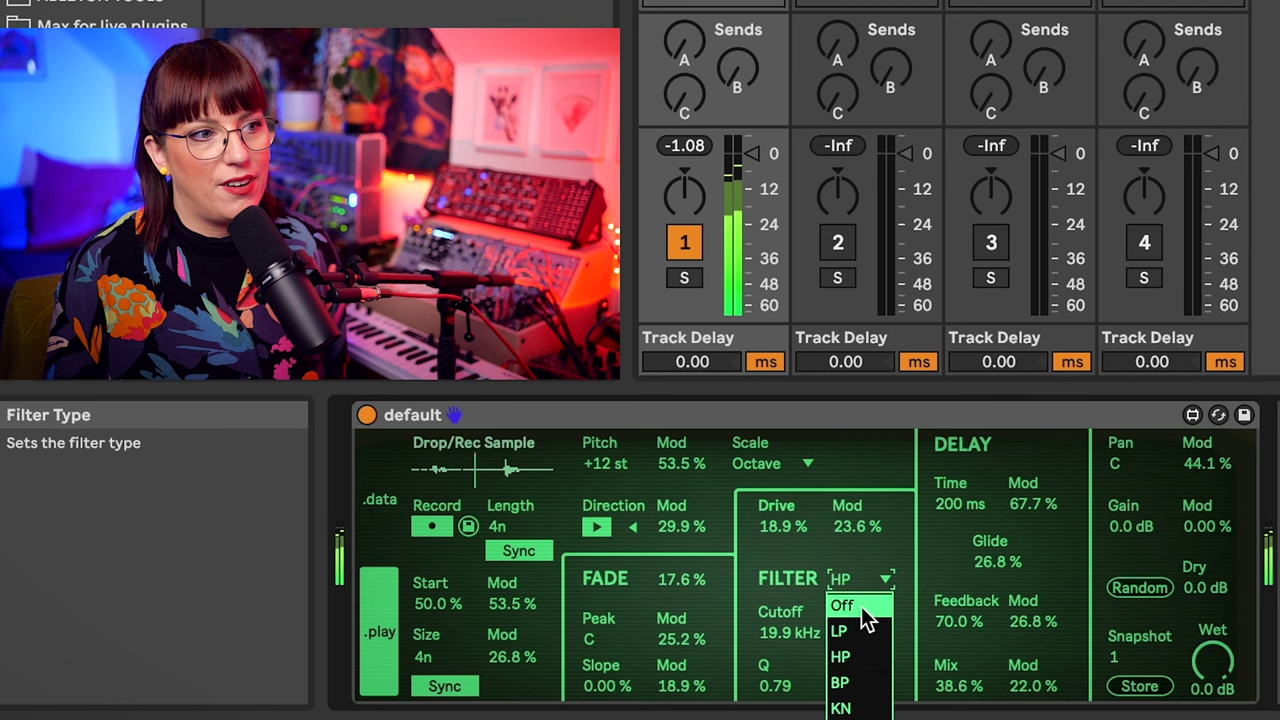
pyautogui.click(843, 683)
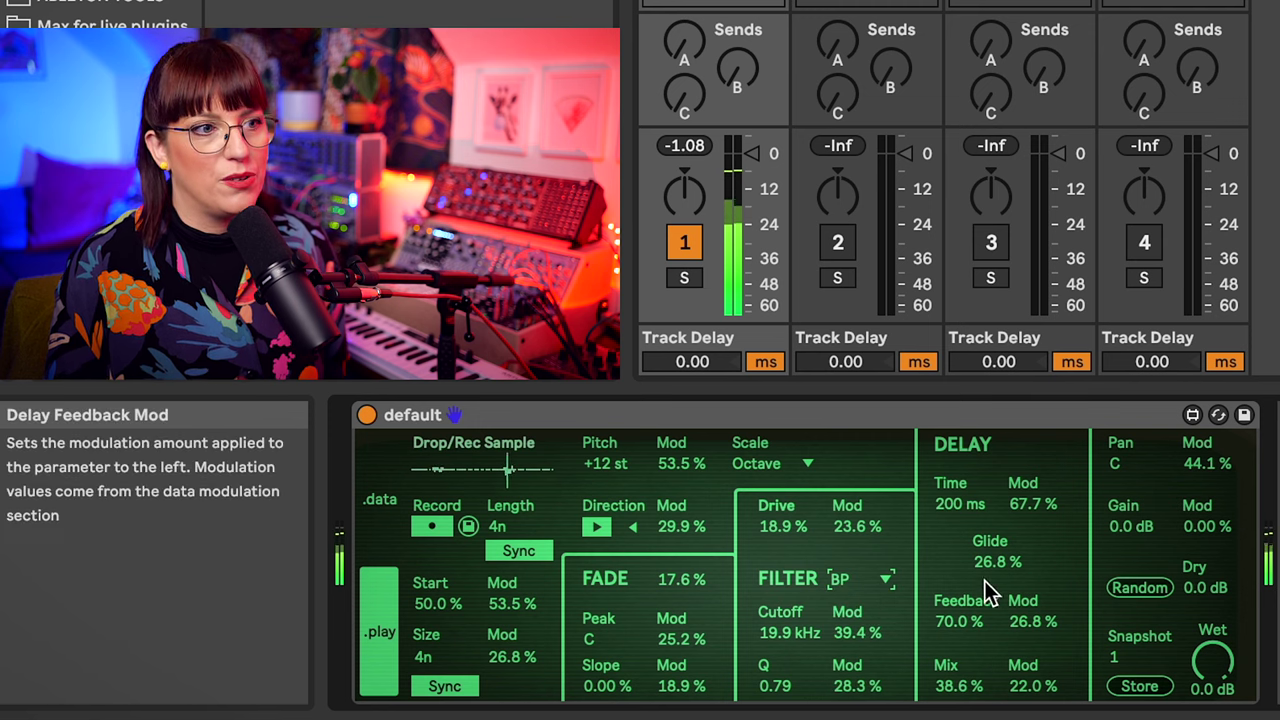
pyautogui.moveTo(990, 561); pyautogui.dragTo(986, 587)
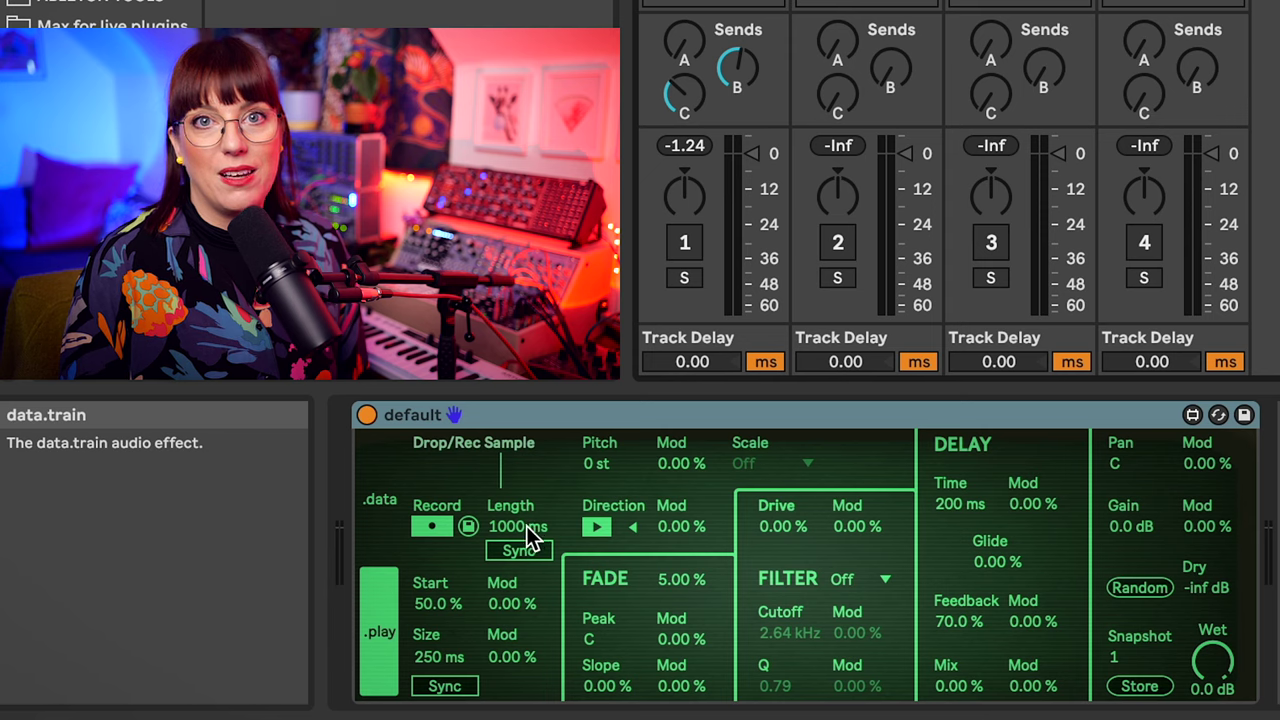
# Turn on track 3, raise its Send A, and show its data.train device
pyautogui.click(950, 5)
pyautogui.click(991, 242)
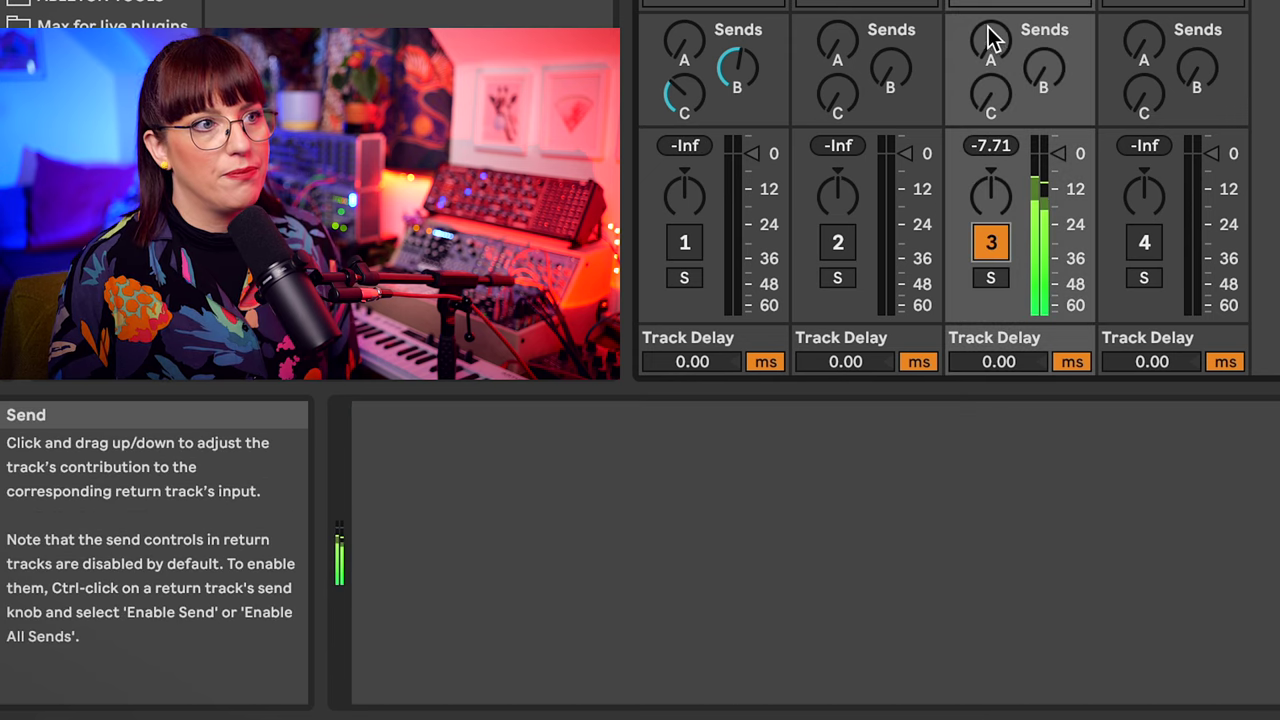
pyautogui.moveTo(991, 40); pyautogui.dragTo(991, 30)
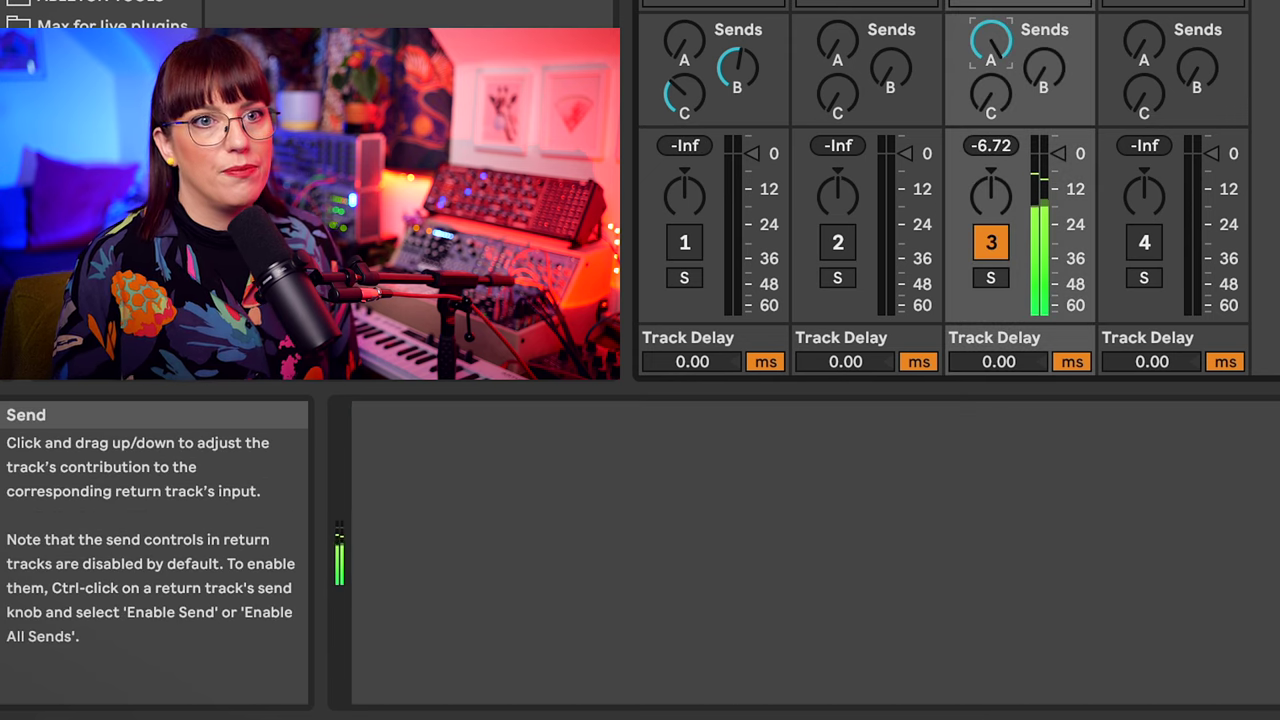
pyautogui.click(1020, 3)
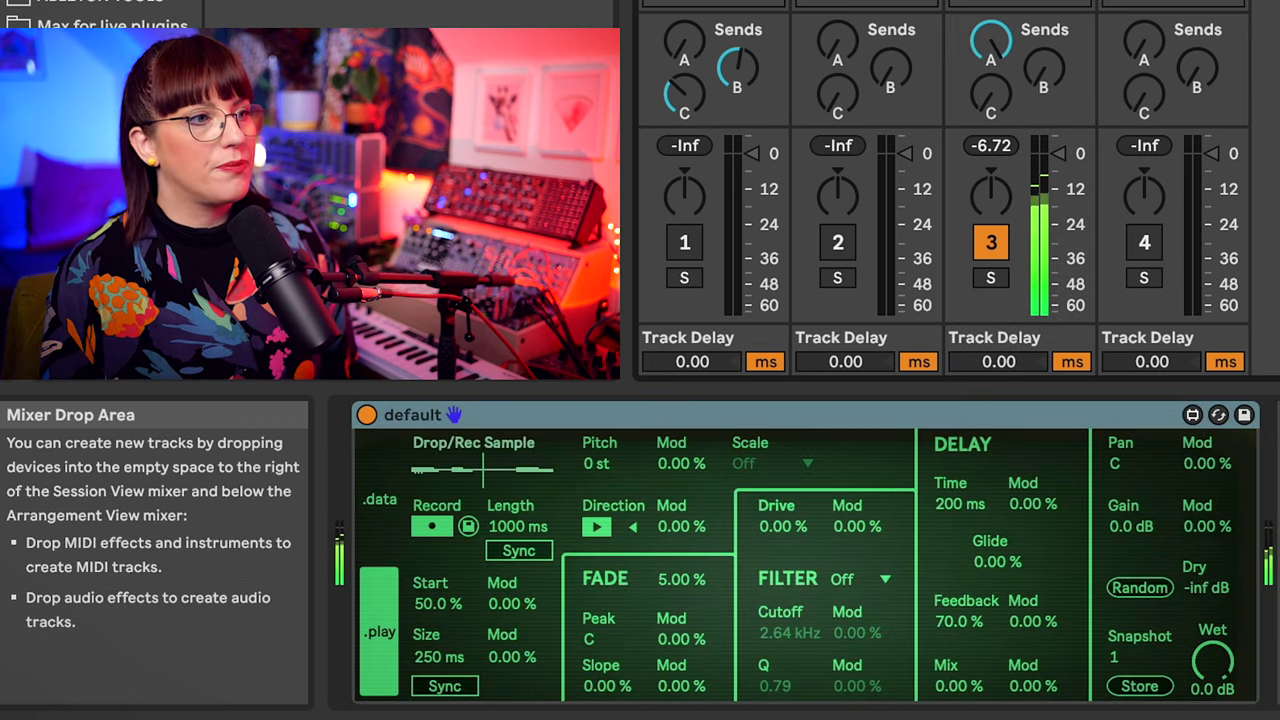
# Randomise track 3's data.train and sync both loop length and size to 4n
pyautogui.click(1139, 587)
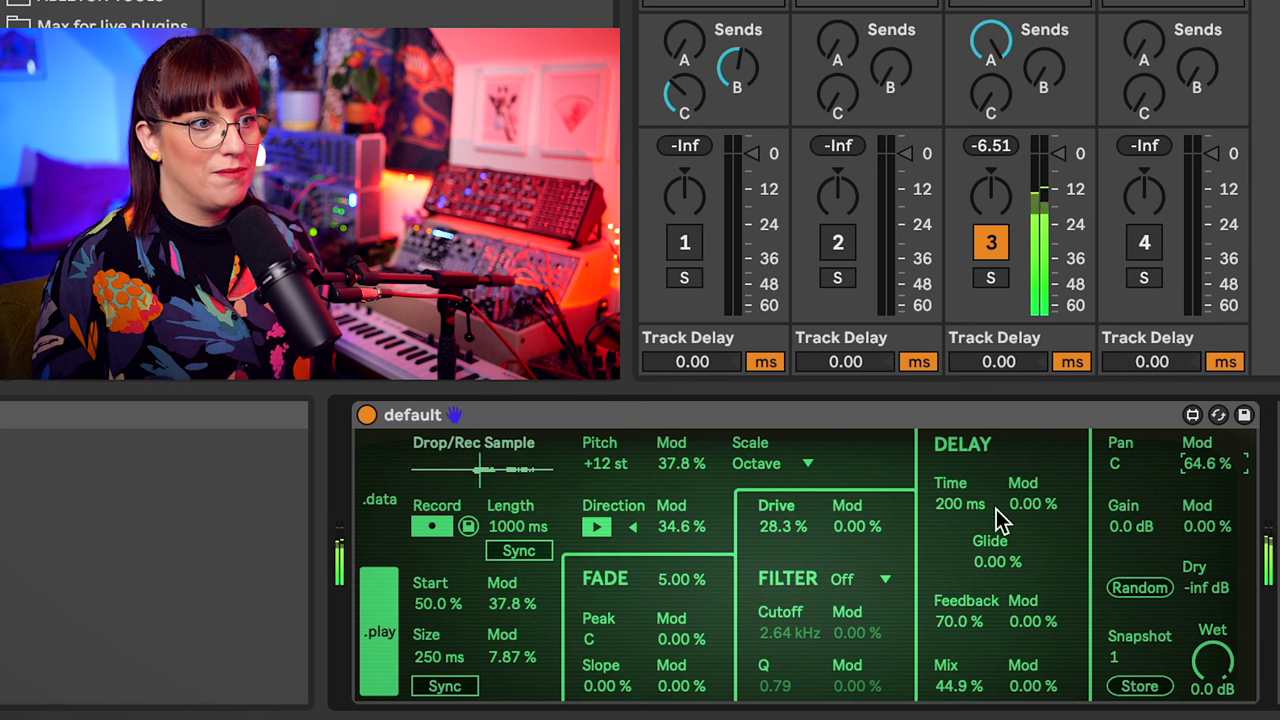
pyautogui.click(525, 551)
pyautogui.click(445, 686)
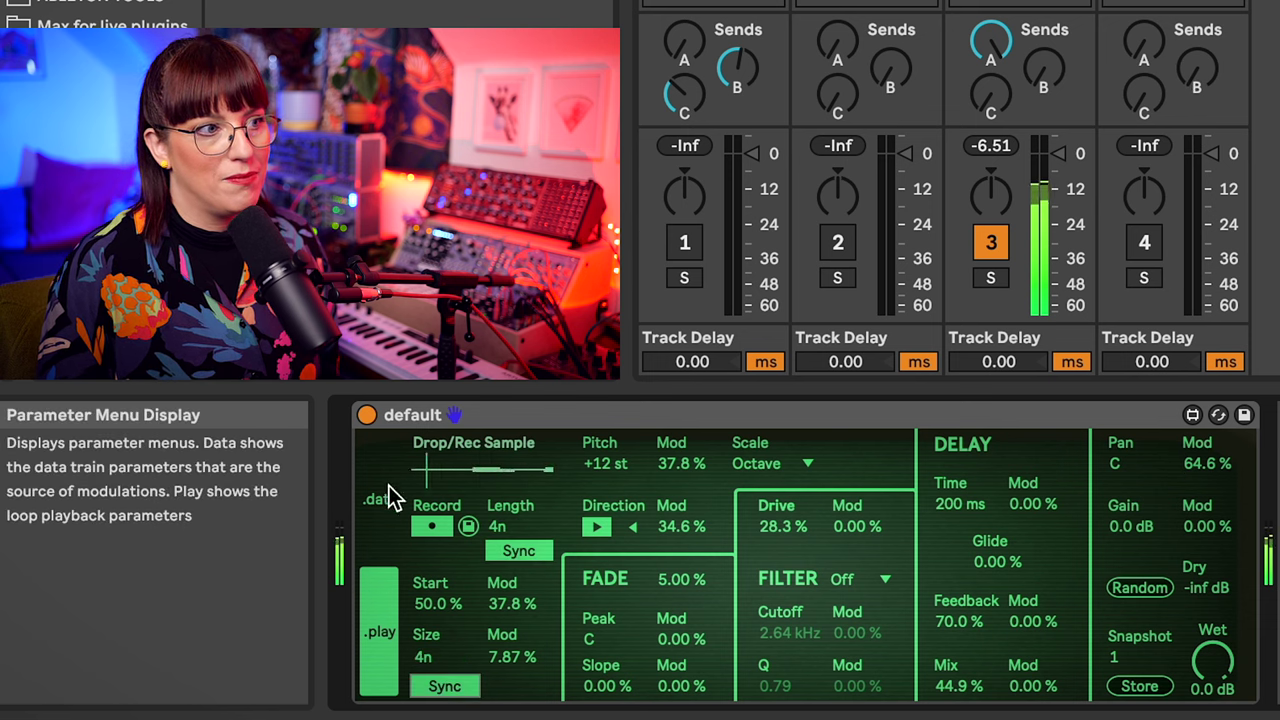
# In the .data view, flatten the first seed values and redraw those from pan to cut
pyautogui.click(386, 490)
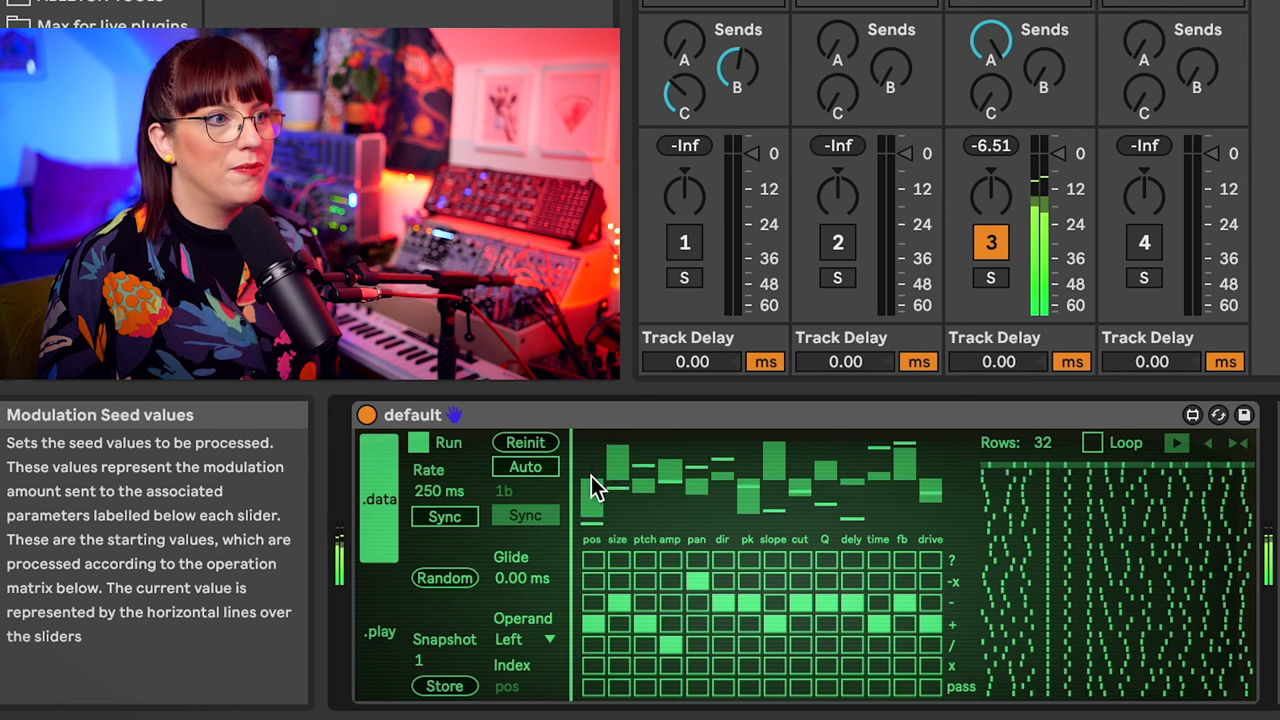
pyautogui.moveTo(591, 476)
pyautogui.mouseDown()
pyautogui.moveTo(737, 443)
pyautogui.moveTo(772, 506)
pyautogui.moveTo(889, 468)
pyautogui.moveTo(924, 487)
pyautogui.moveTo(852, 498)
pyautogui.moveTo(817, 461)
pyautogui.moveTo(694, 513)
pyautogui.moveTo(639, 504)
pyautogui.moveTo(625, 458)
pyautogui.mouseUp()
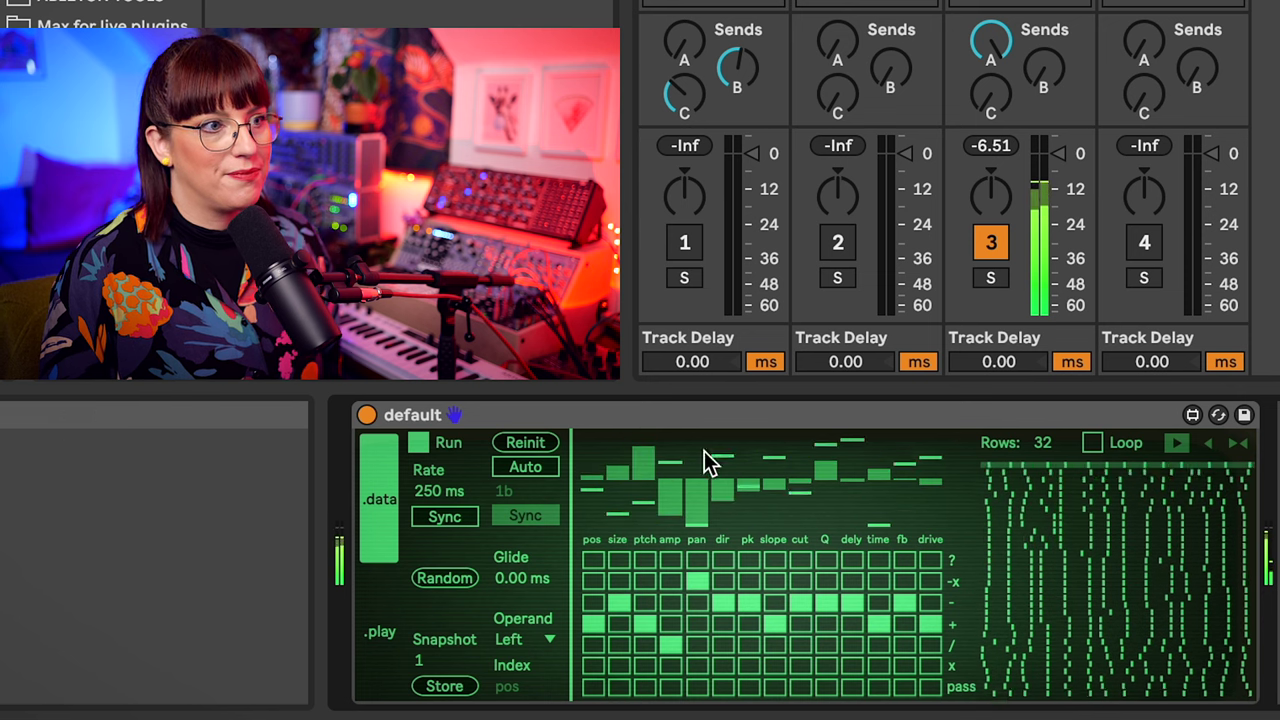
pyautogui.moveTo(726, 491)
pyautogui.mouseDown()
pyautogui.moveTo(697, 500)
pyautogui.moveTo(786, 471)
pyautogui.moveTo(794, 493)
pyautogui.mouseUp()
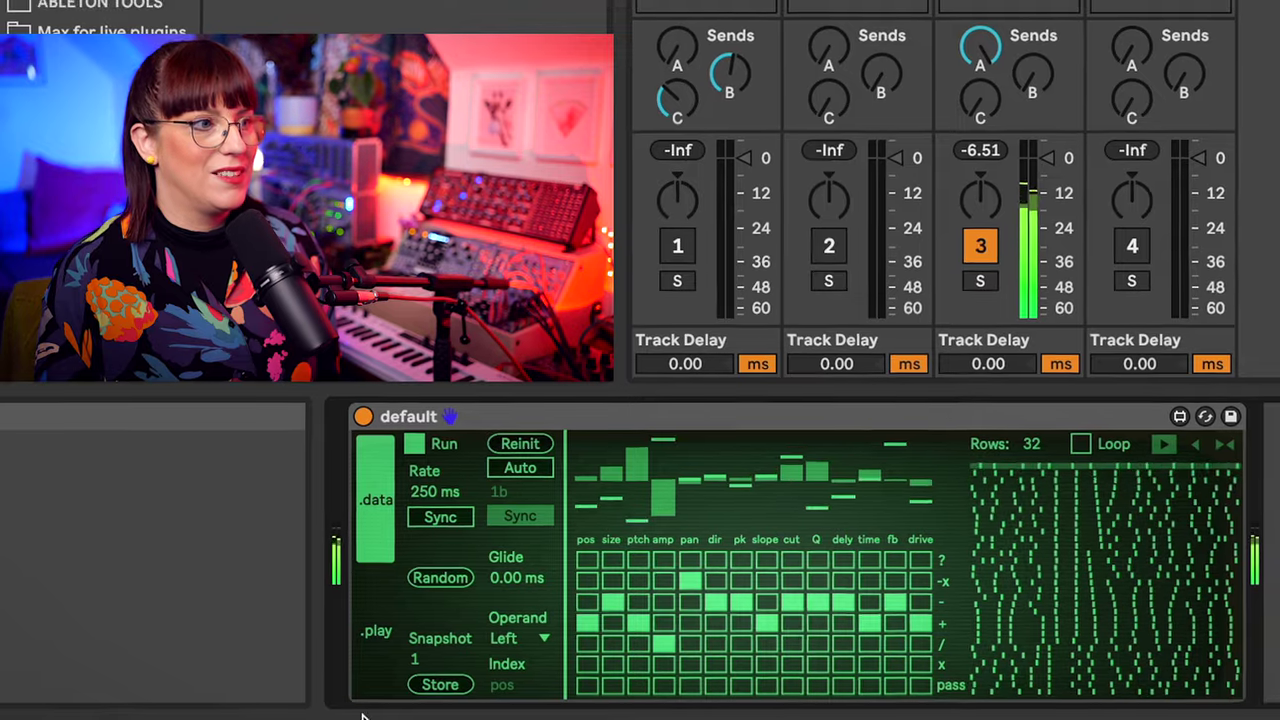
pyautogui.click(380, 630)
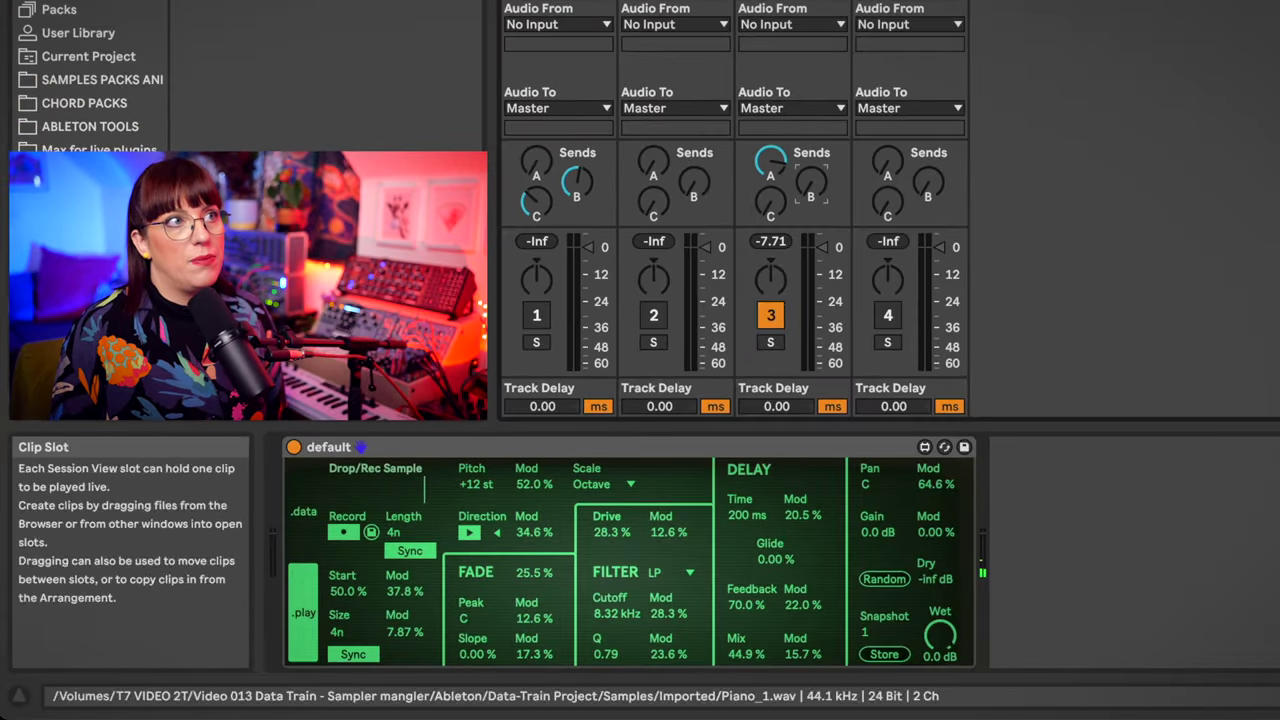
# Turn on track 2 and raise its Send A and Send C
pyautogui.click(645, 320)
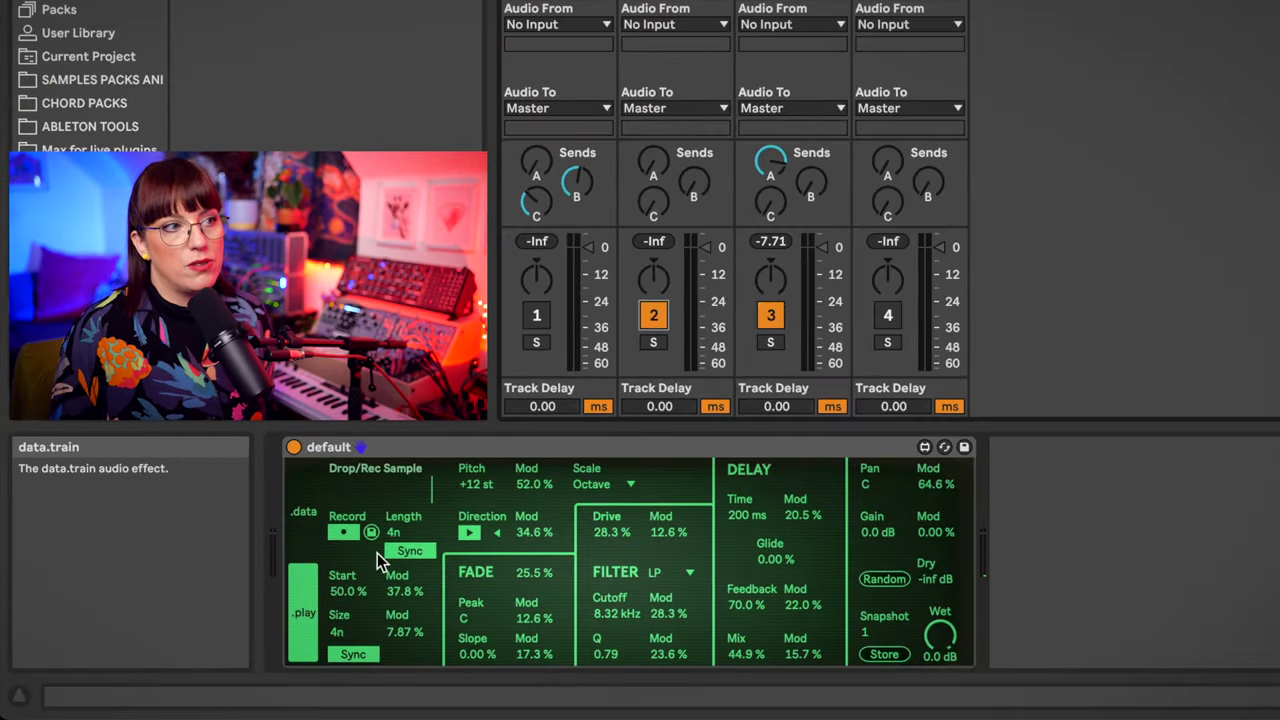
pyautogui.click(651, 173)
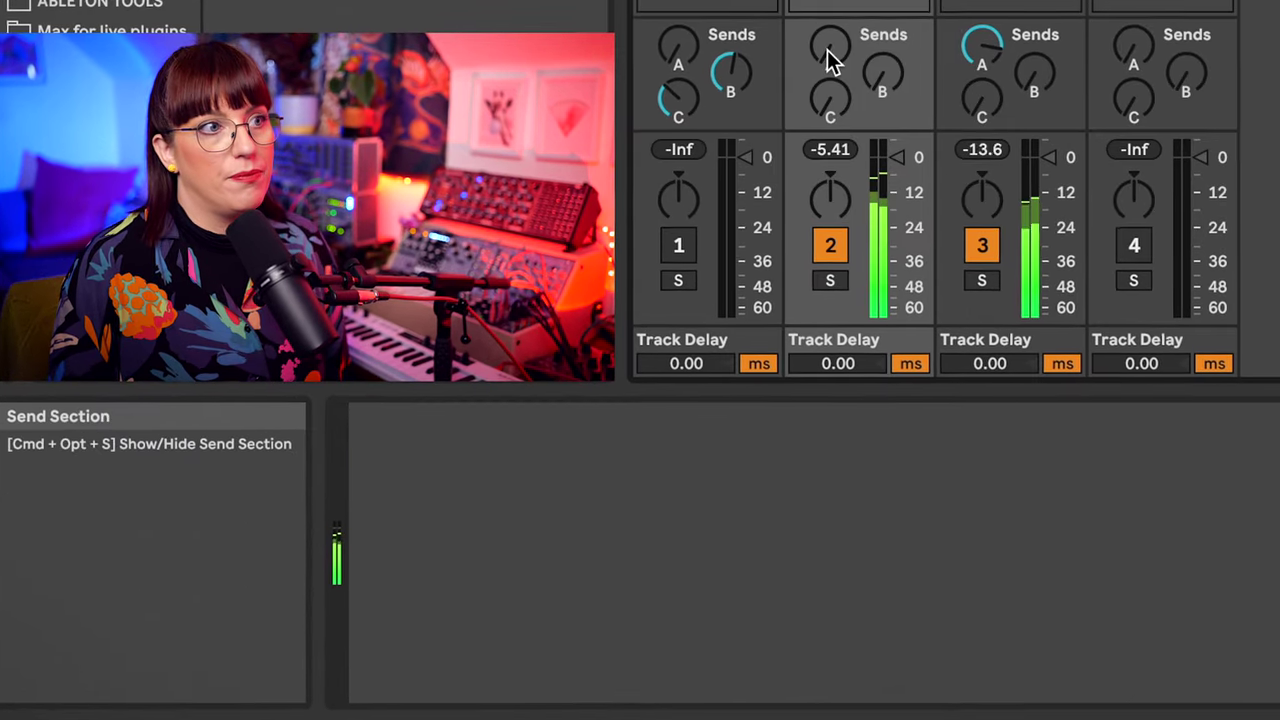
pyautogui.moveTo(828, 58); pyautogui.dragTo(828, 48)
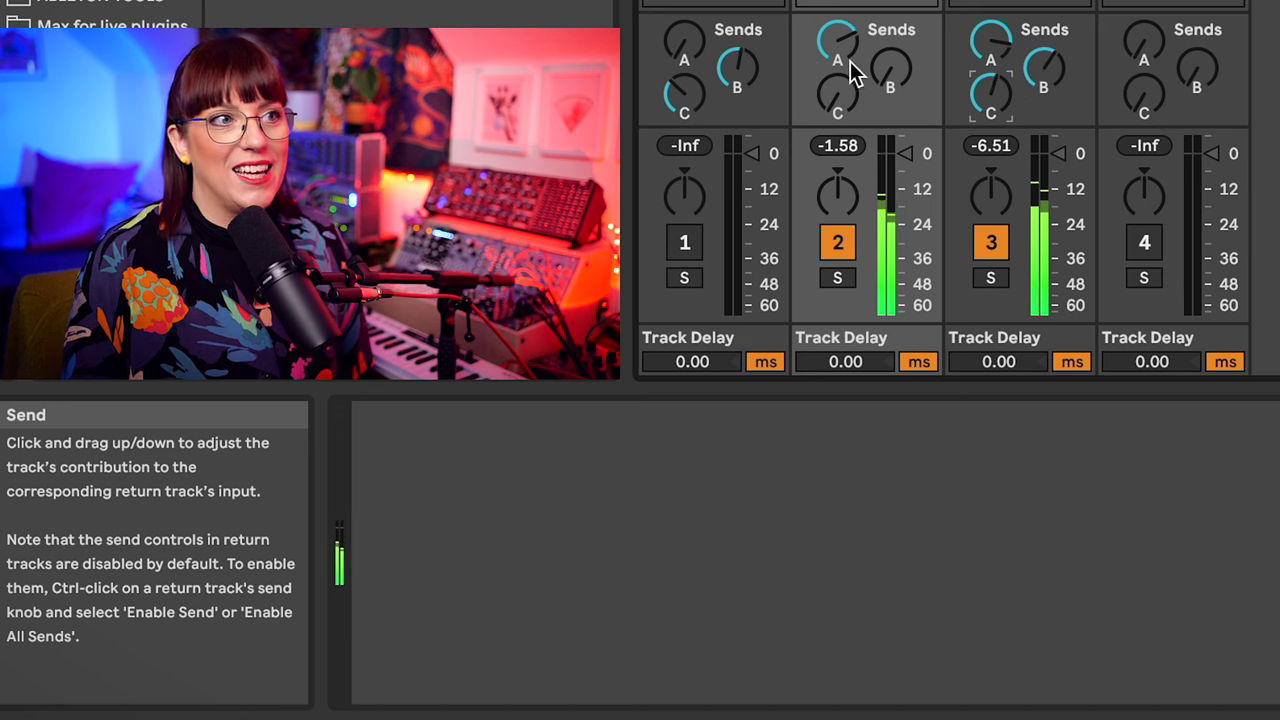
pyautogui.click(889, 68)
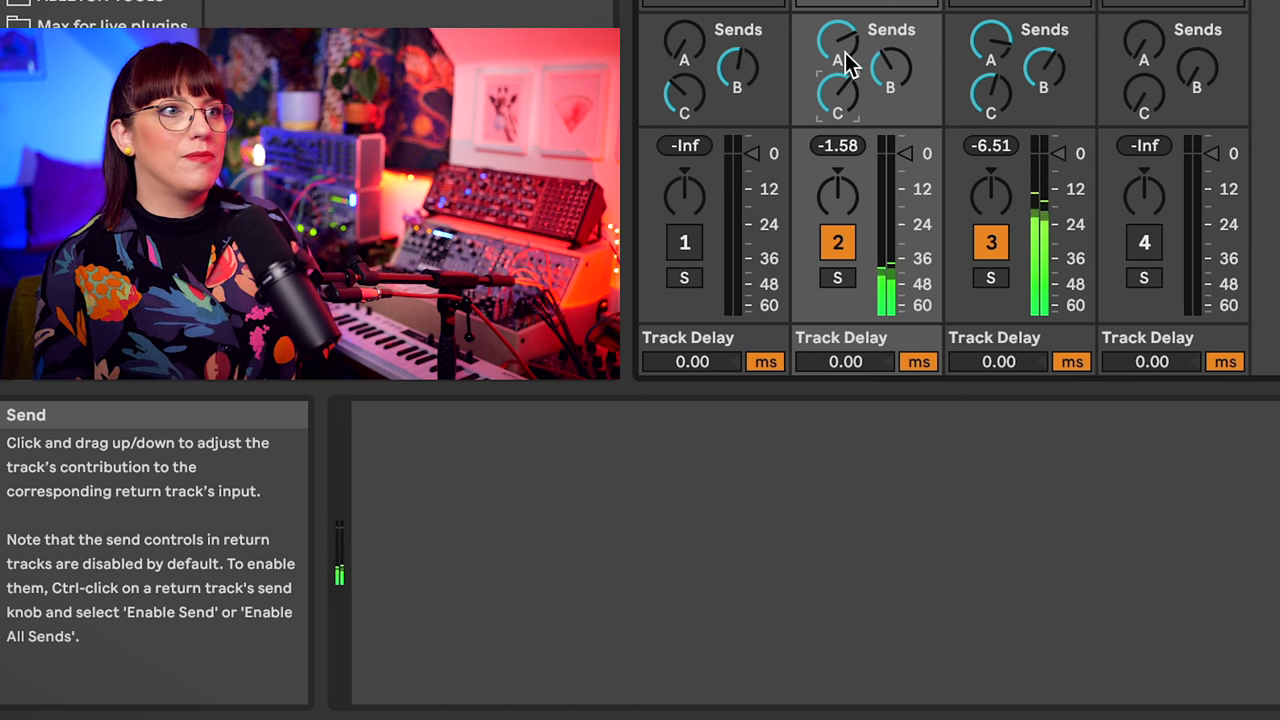
# Raise track 3's Sends B and C, then launch track 1's clip to show its data.train
pyautogui.click(988, 50)
pyautogui.click(1050, 76)
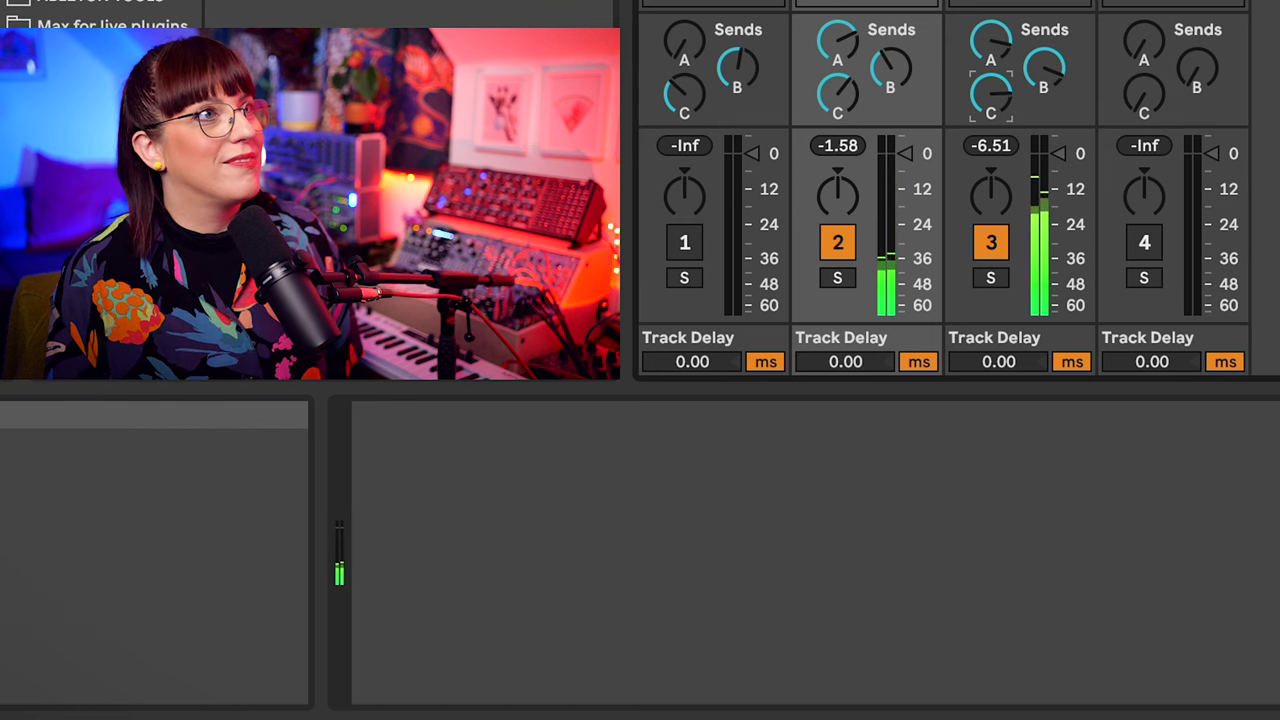
pyautogui.click(690, 2)
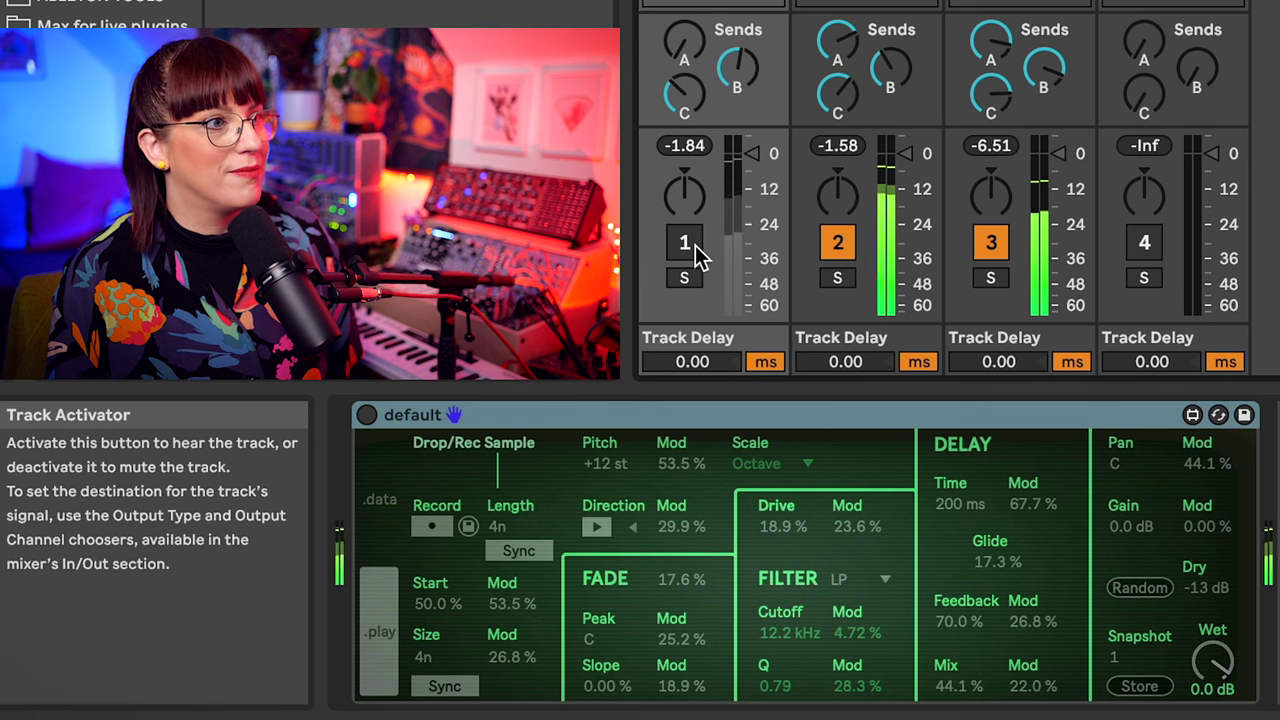
# Switch track 1's data.train device and track 1 itself back on
pyautogui.click(381, 417)
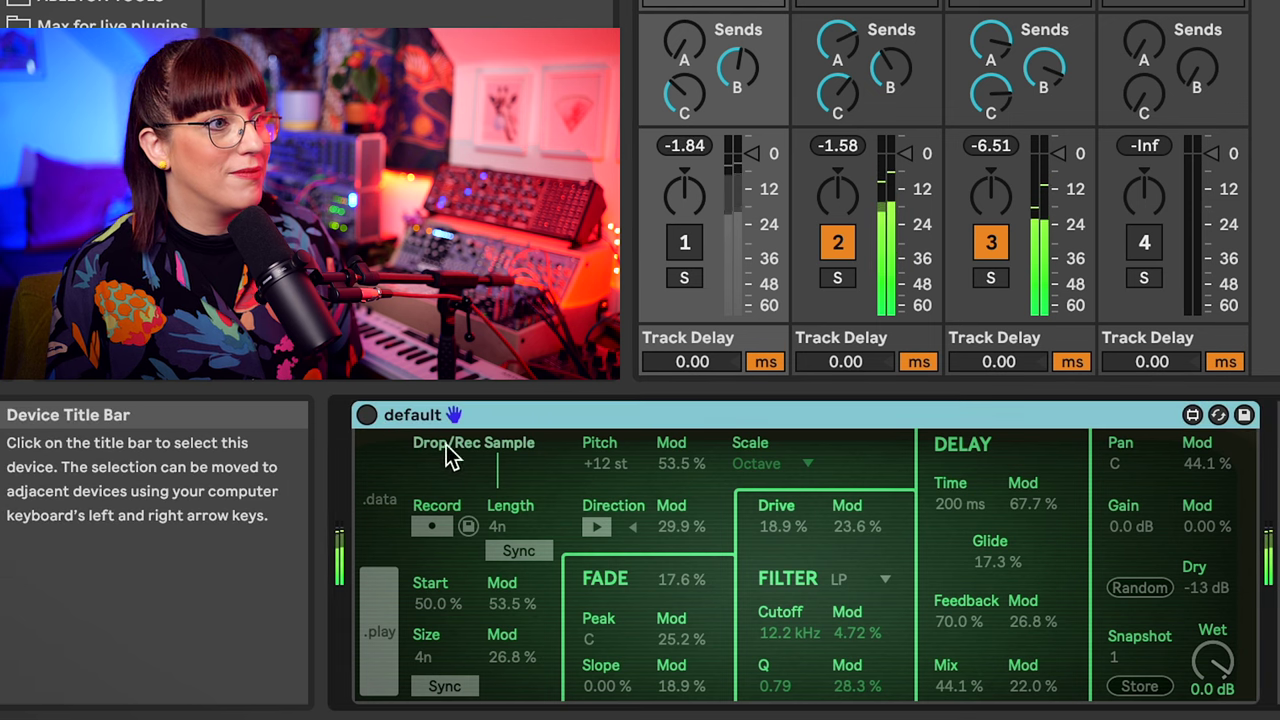
pyautogui.click(369, 413)
pyautogui.click(684, 242)
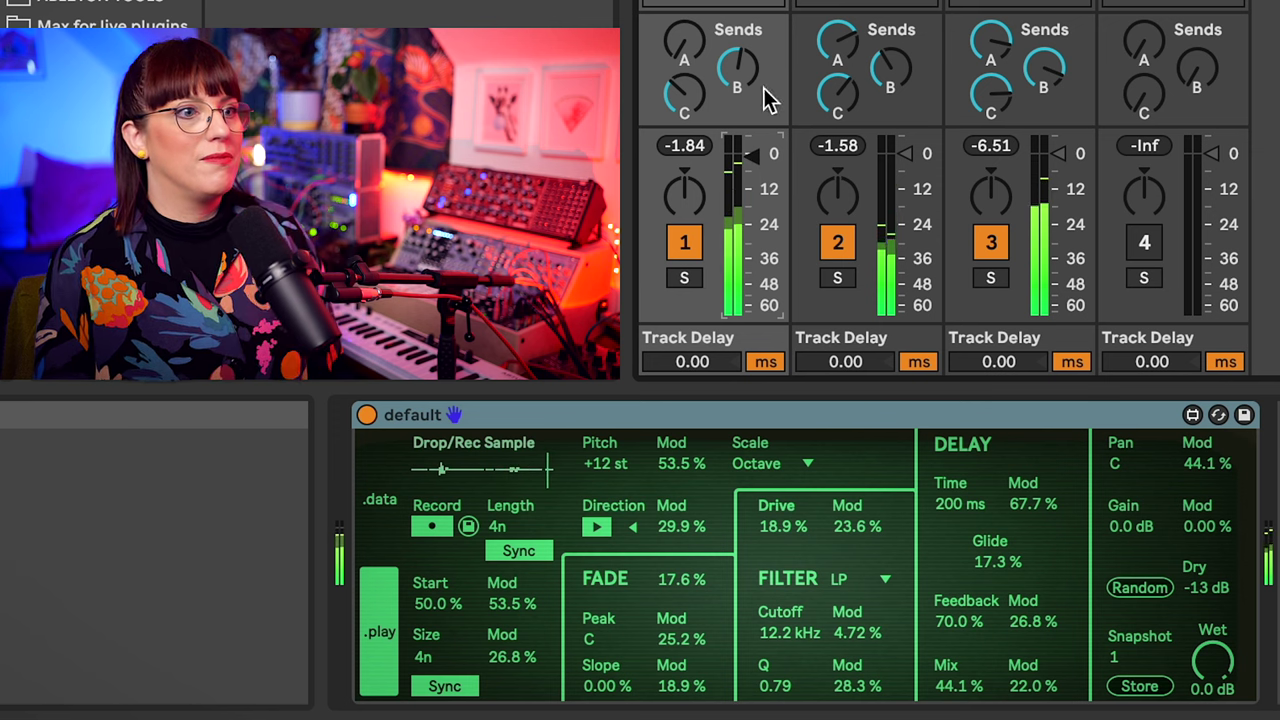
# Raise the data.train Dry level from -13 dB to -4.8 dB
pyautogui.click(1205, 587)
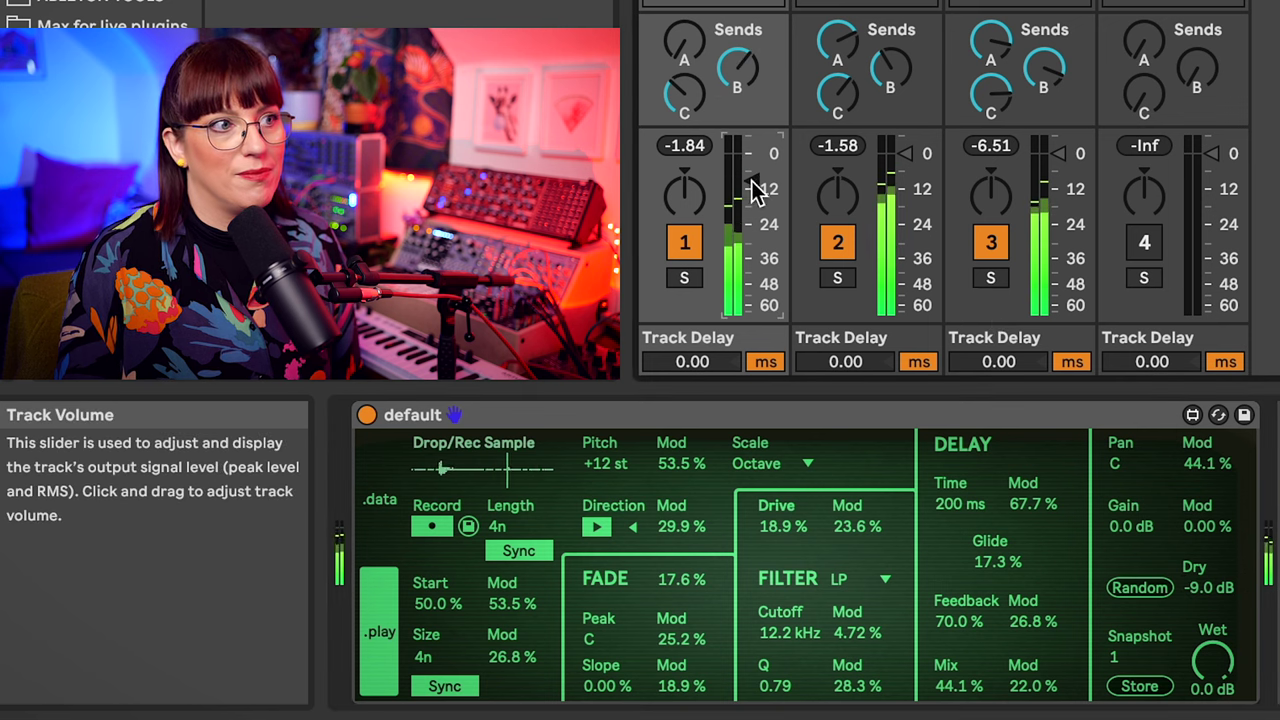
pyautogui.click(1197, 588)
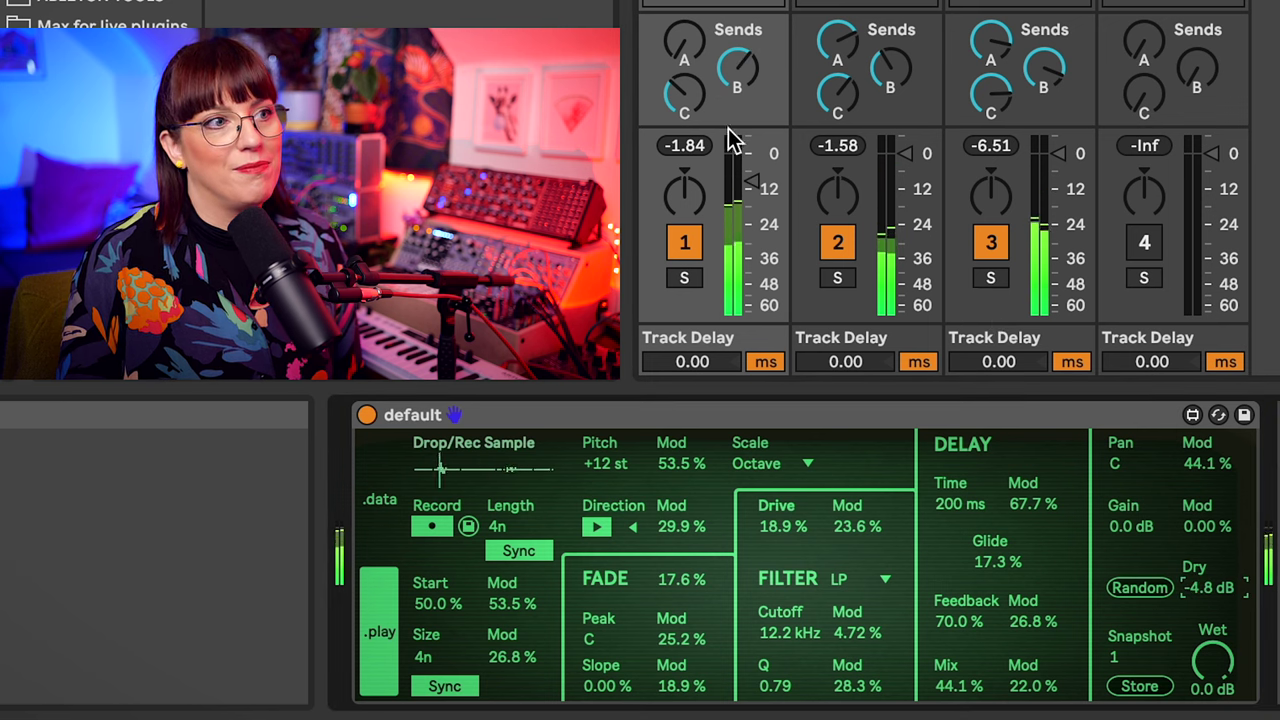
pyautogui.click(737, 70)
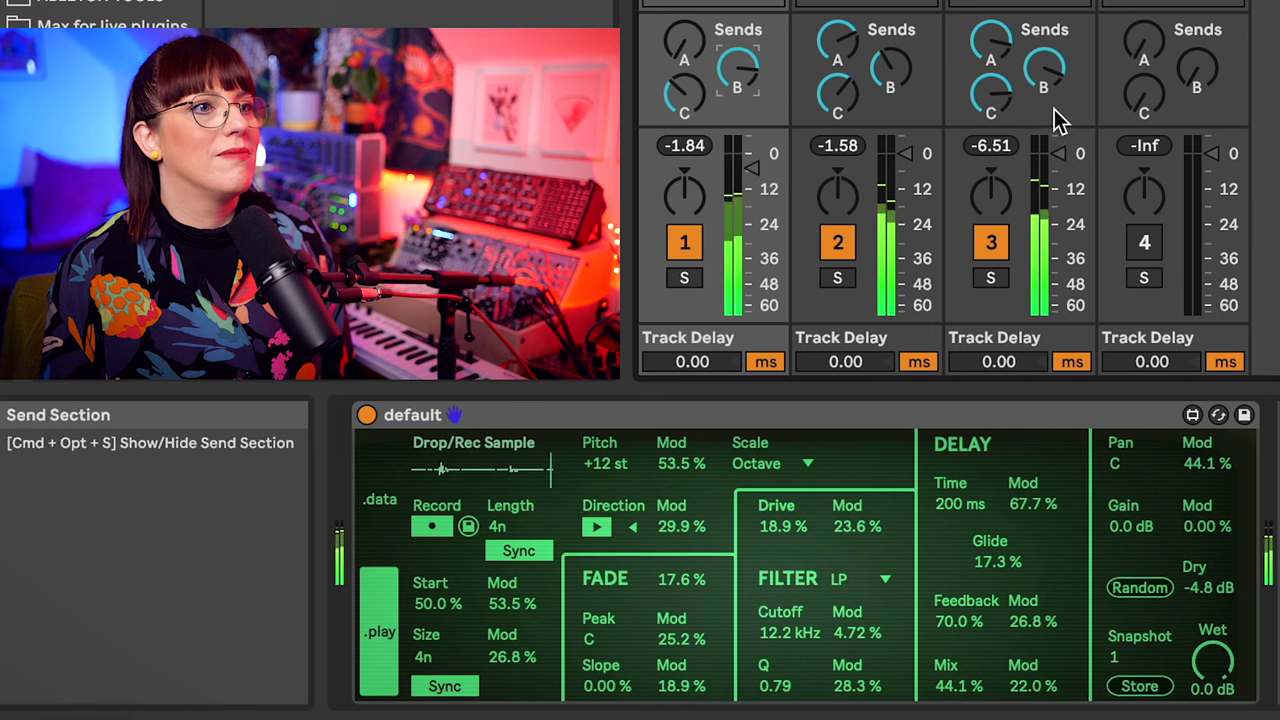
pyautogui.click(1058, 160)
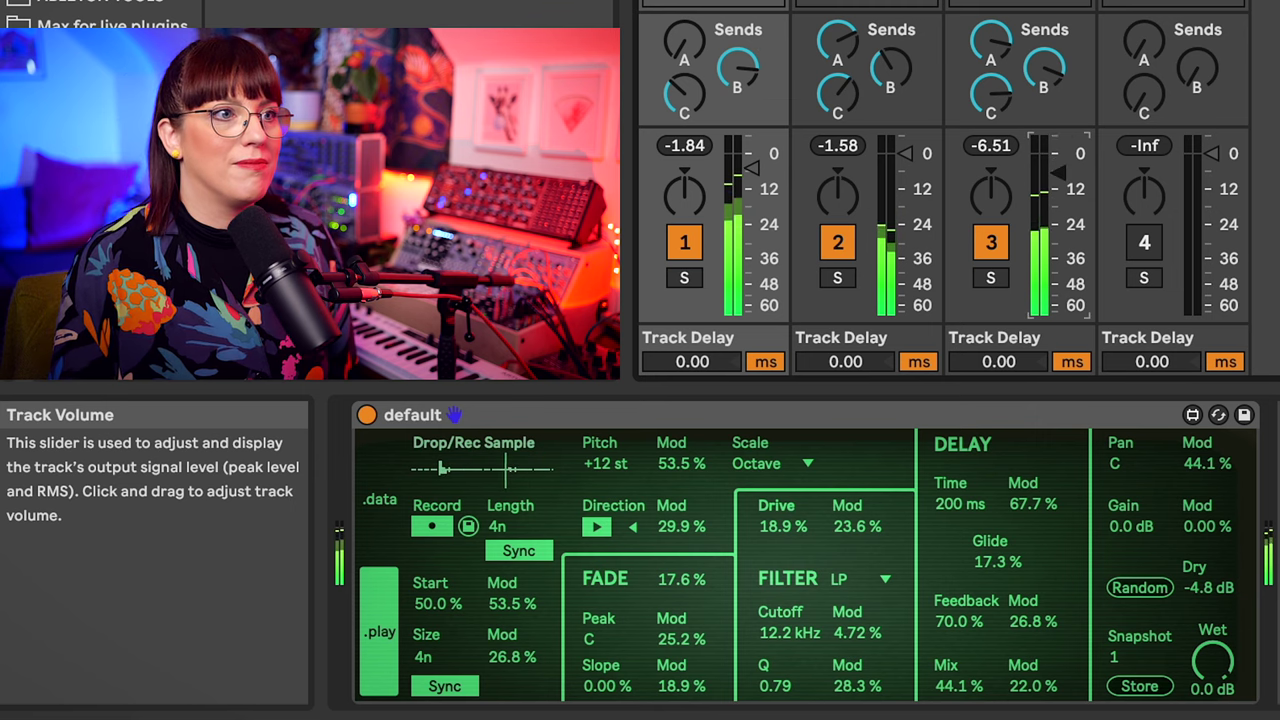